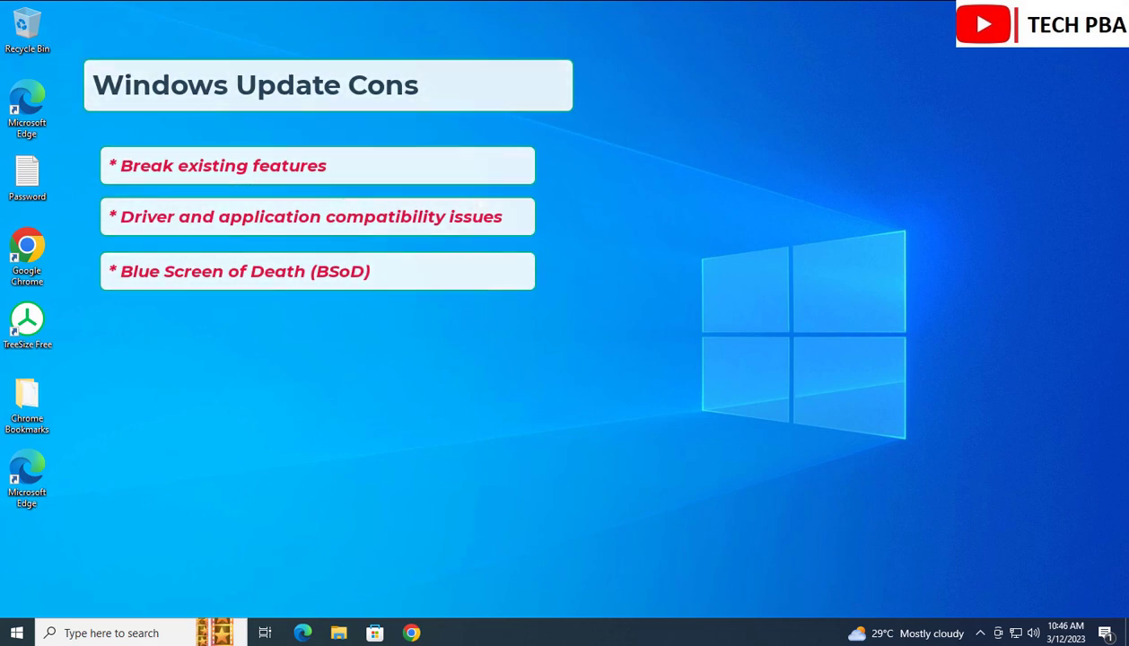
{"action": "right_click", "coordinate": [480, 203]}
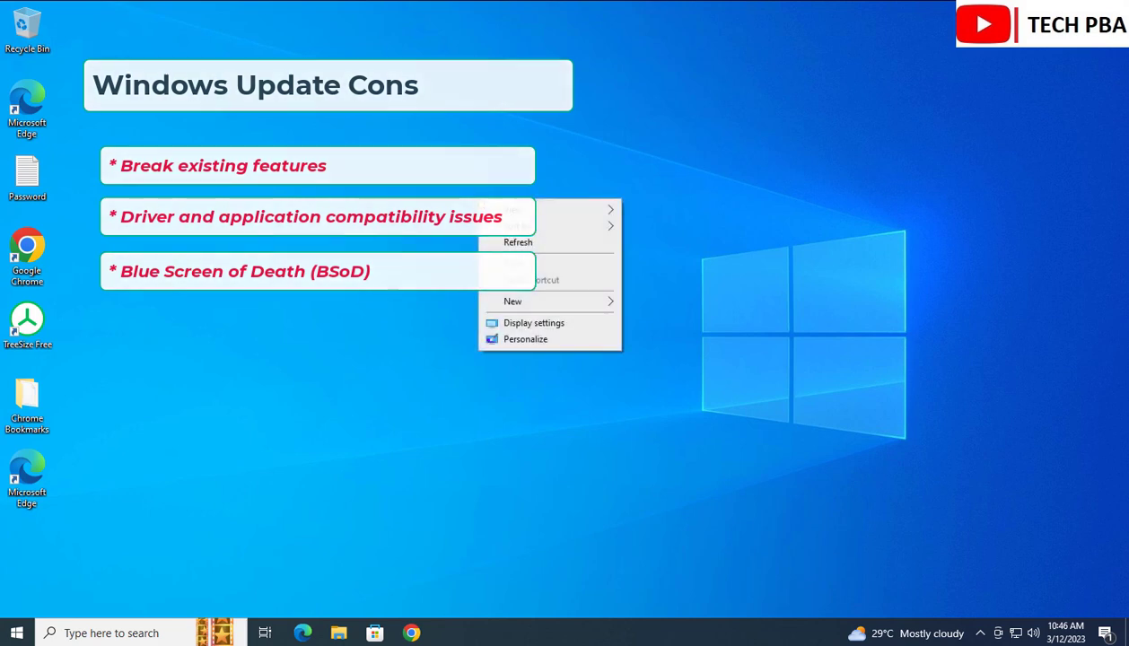
{"action": "left_click", "coordinate": [537, 253]}
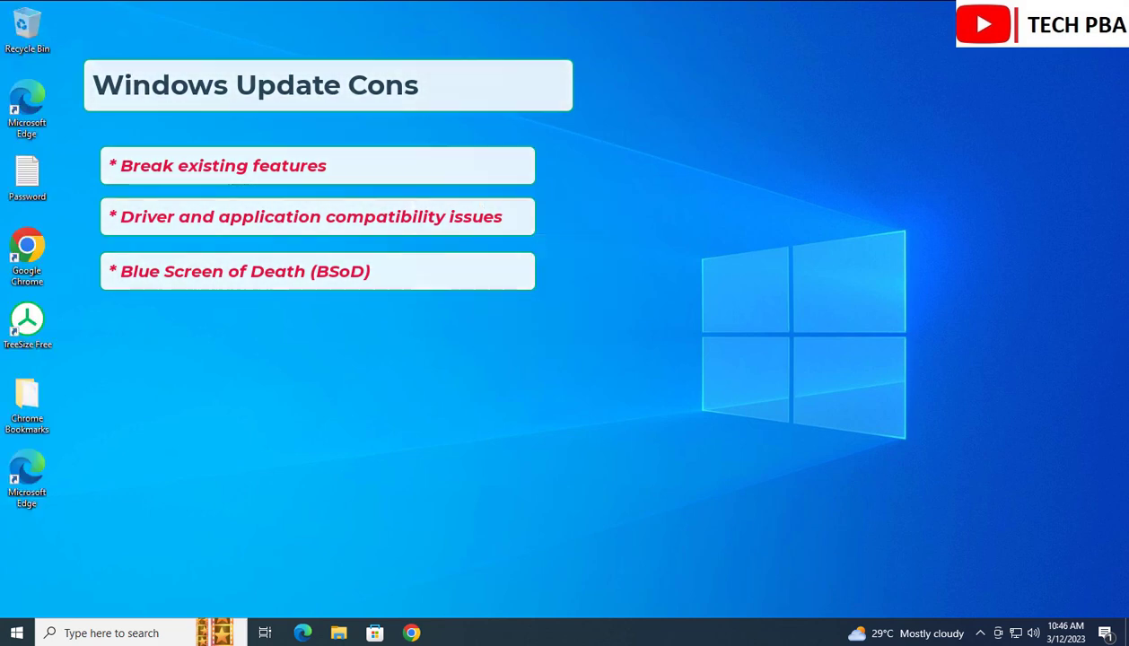
{"action": "right_click", "coordinate": [465, 154]}
{"action": "left_click", "coordinate": [504, 193]}
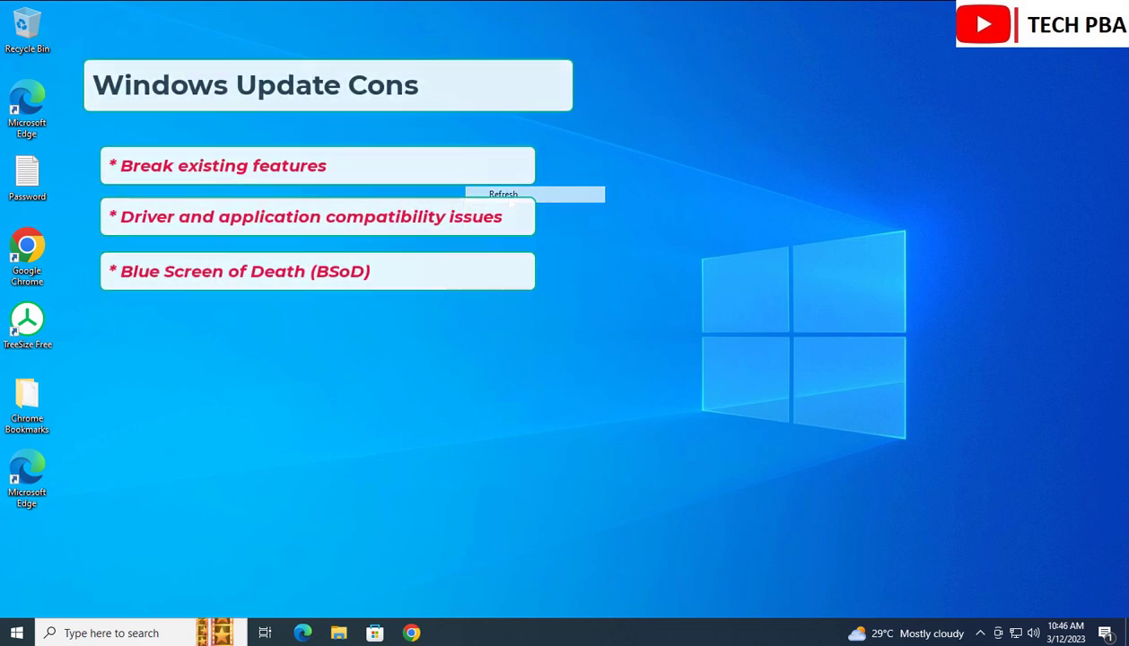
{"action": "right_click", "coordinate": [307, 186]}
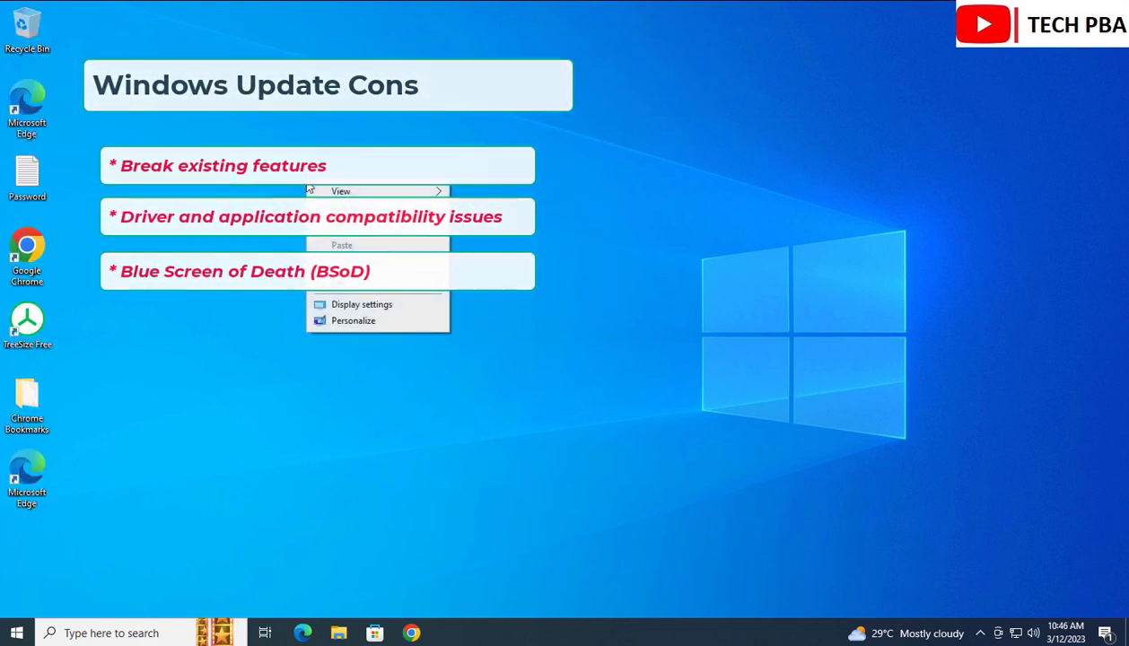
{"action": "left_click", "coordinate": [371, 224]}
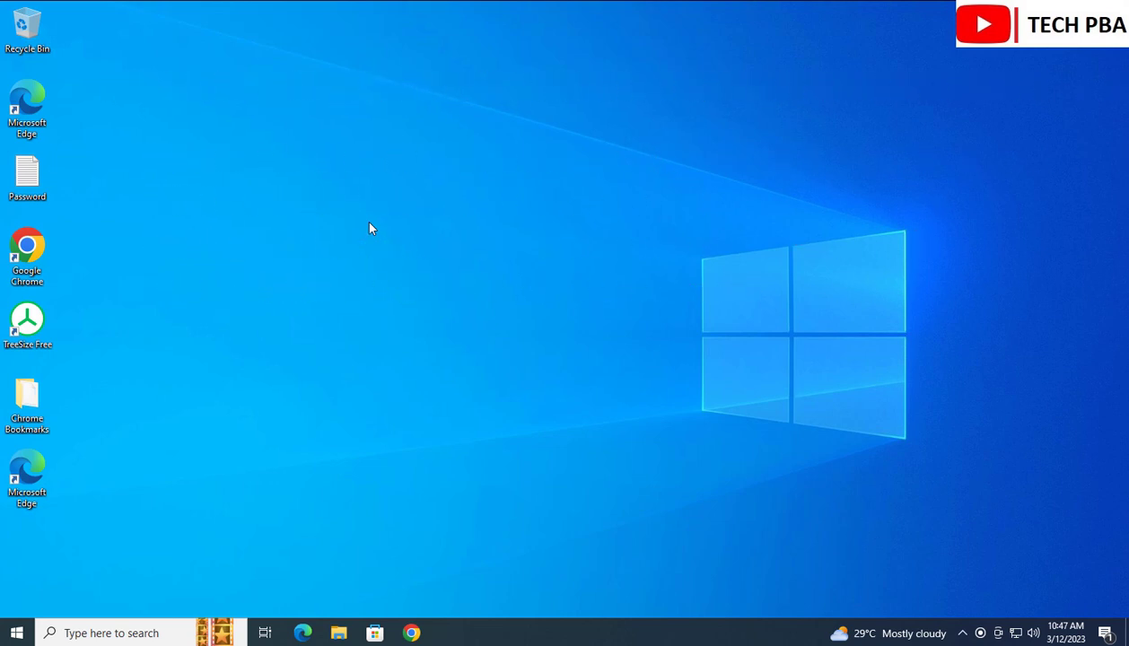
- Open the Windows Update page under Update & Security in the Windows Settings
{"action": "left_click", "coordinate": [17, 633]}
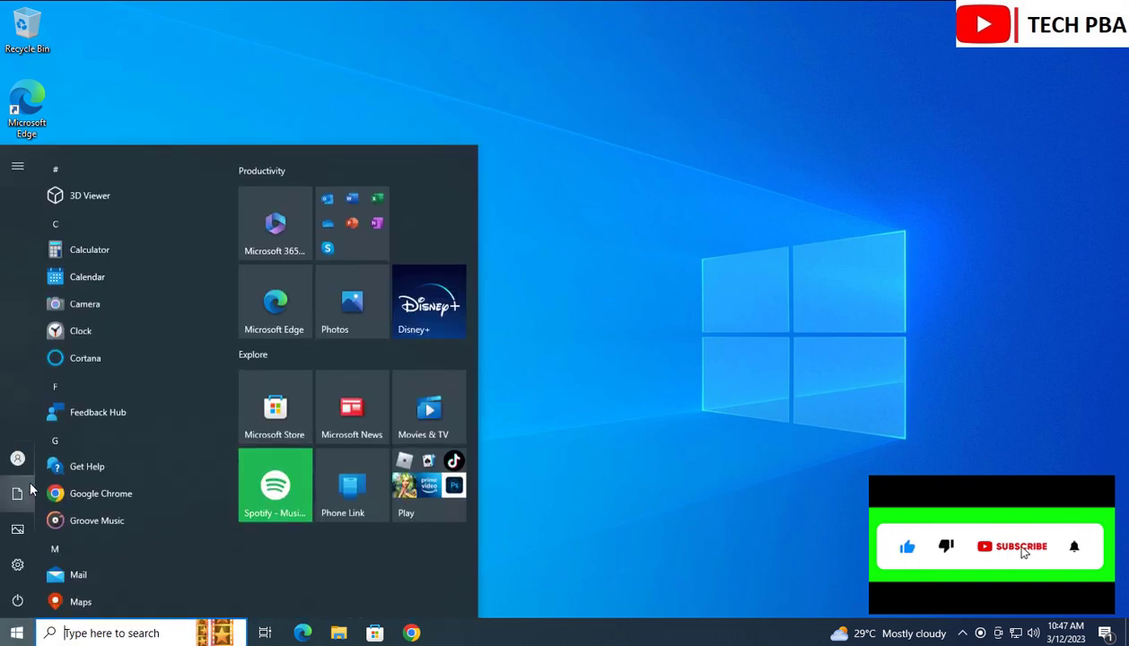
{"action": "mouse_move", "coordinate": [18, 568]}
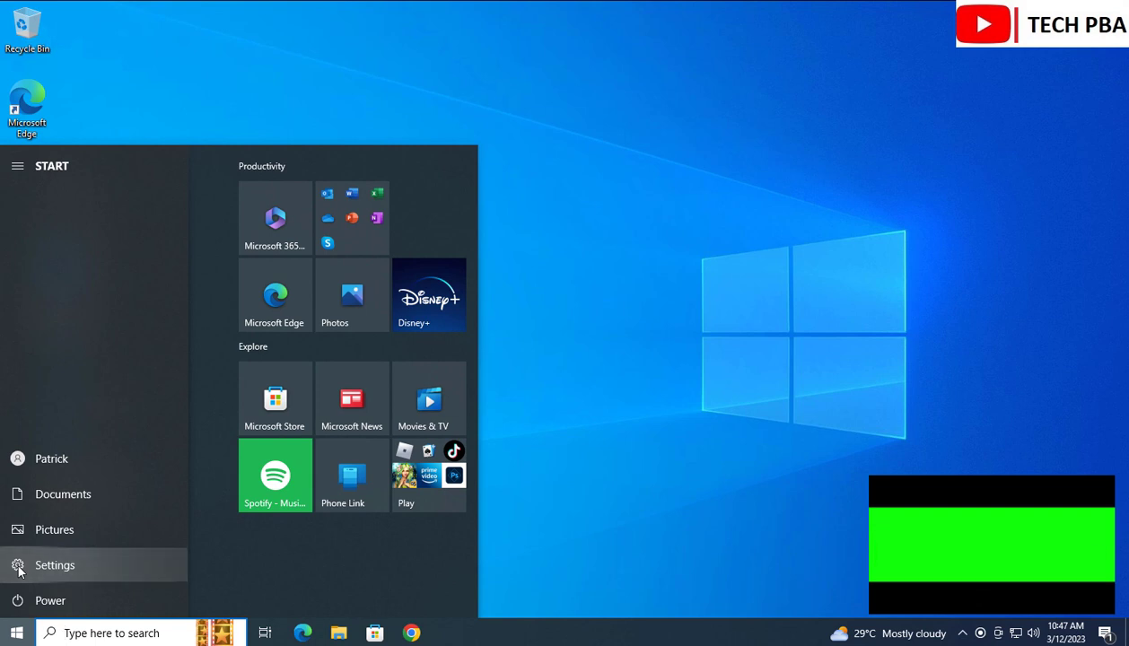
{"action": "left_click", "coordinate": [20, 568]}
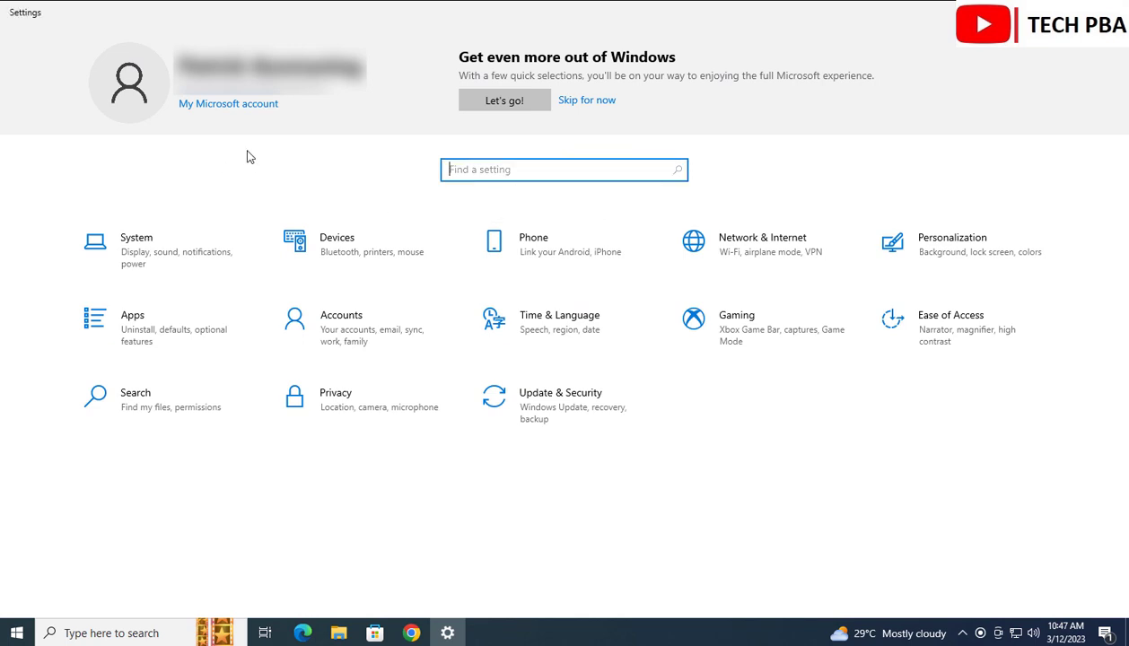
{"action": "left_click", "coordinate": [541, 409]}
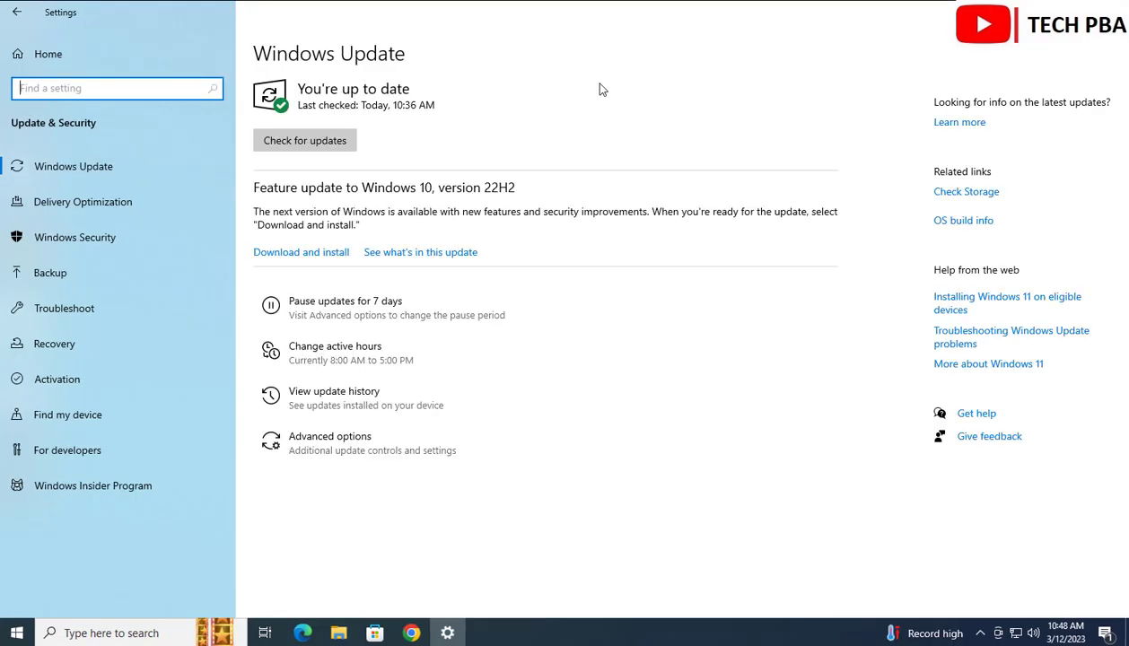
{"action": "left_click", "coordinate": [61, 169]}
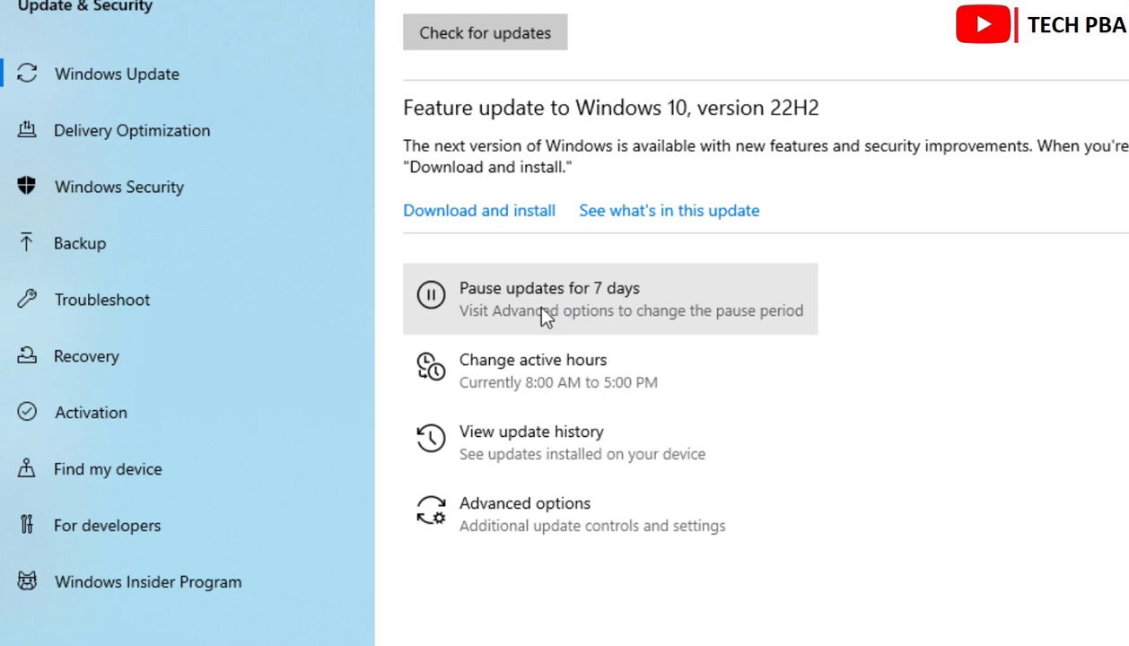
- Pause Windows updates for 7 days five times in a row, extending the pause to 4/16/2023, and close Settings
{"action": "left_click", "coordinate": [547, 314]}
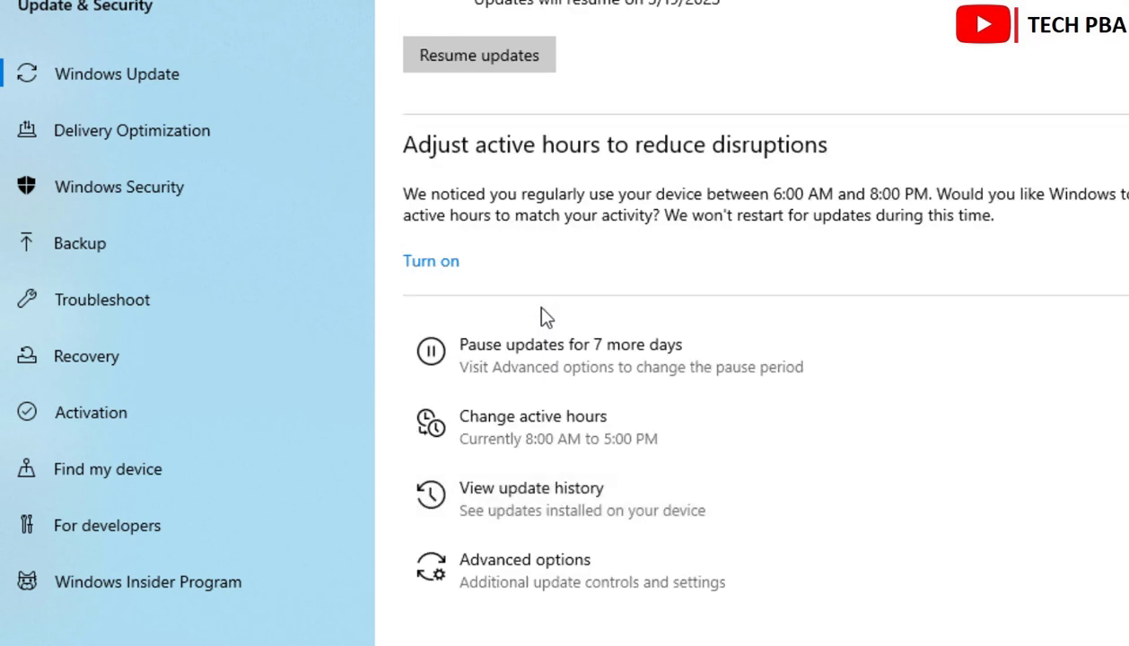
{"action": "left_click", "coordinate": [550, 358]}
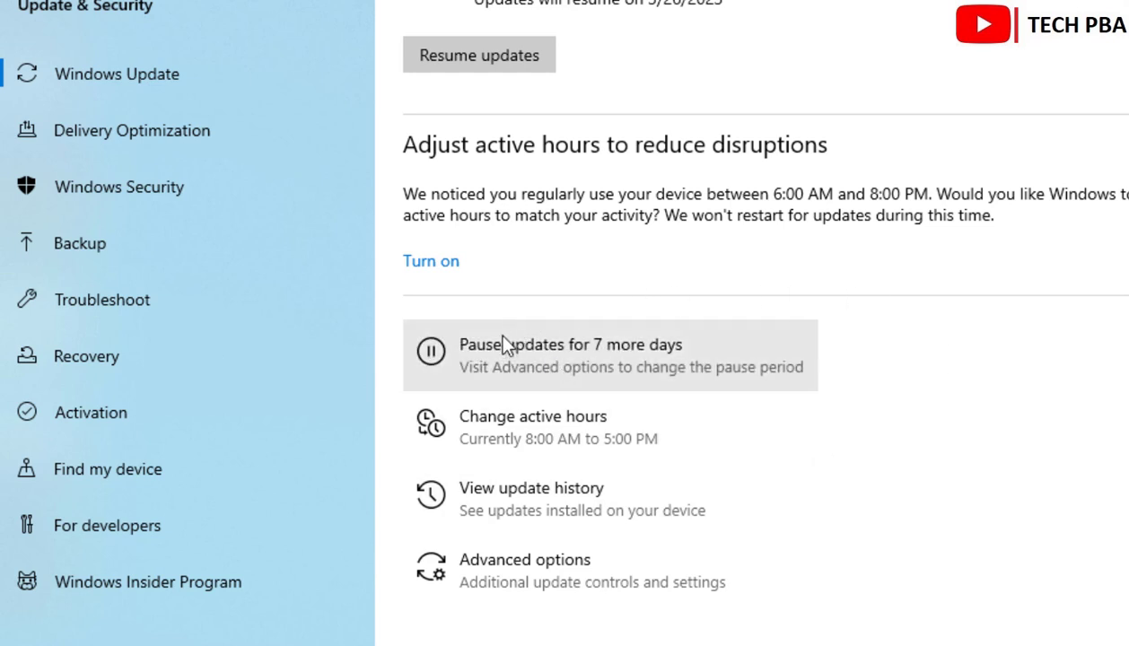
{"action": "left_click", "coordinate": [508, 354]}
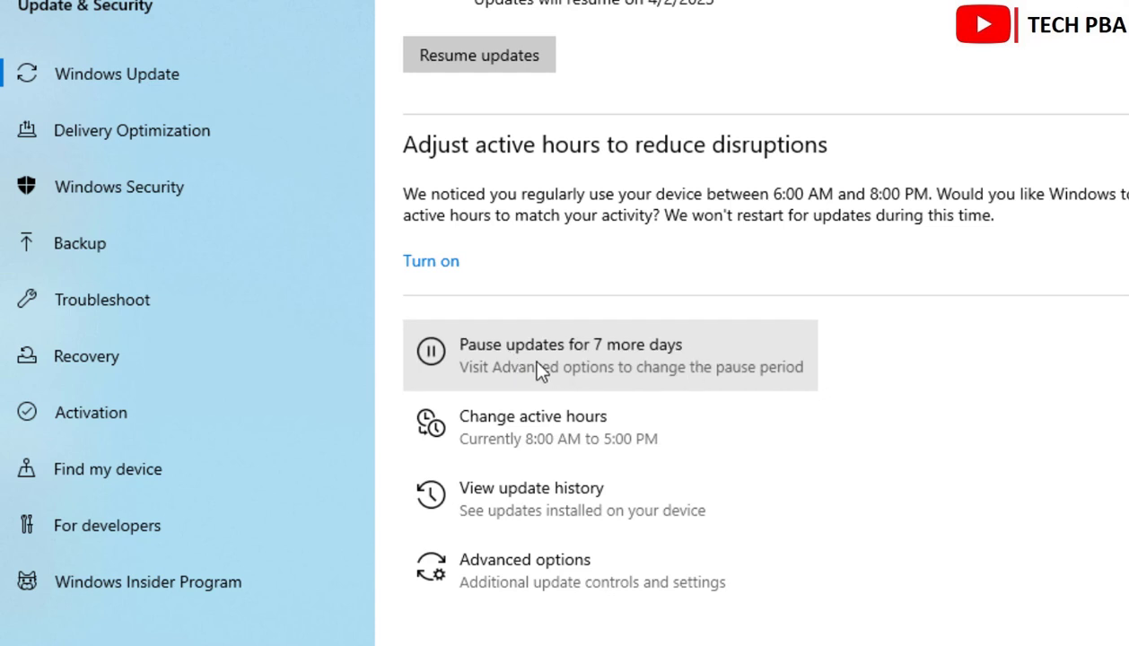
{"action": "left_click", "coordinate": [539, 370]}
{"action": "left_click", "coordinate": [539, 370]}
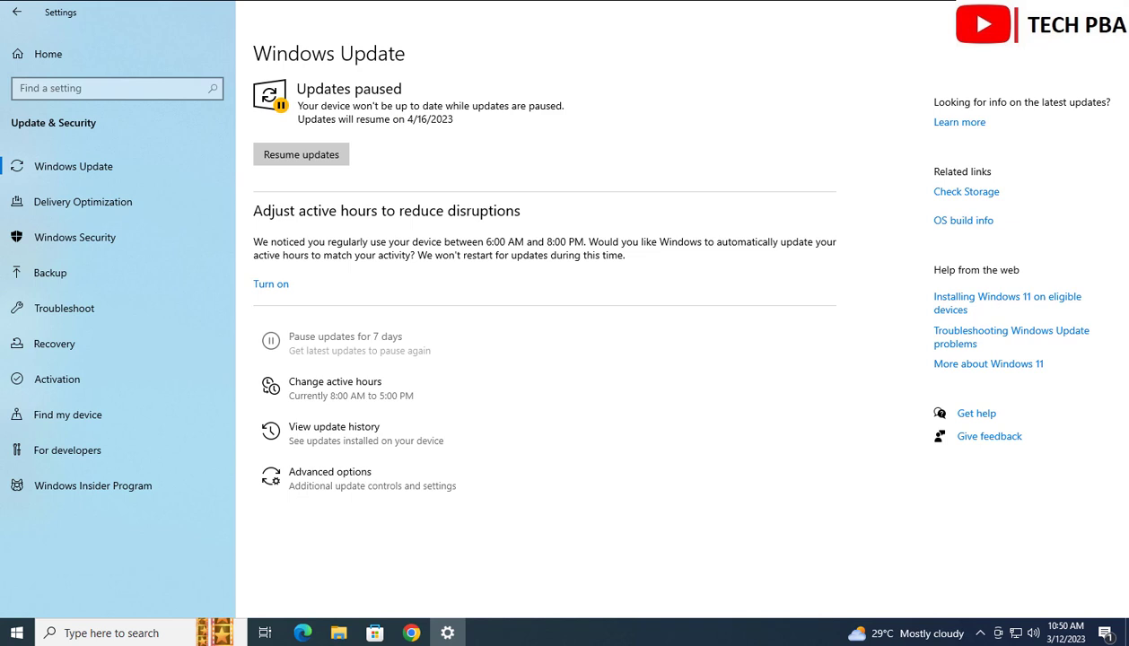
{"action": "key", "text": "alt+F4"}
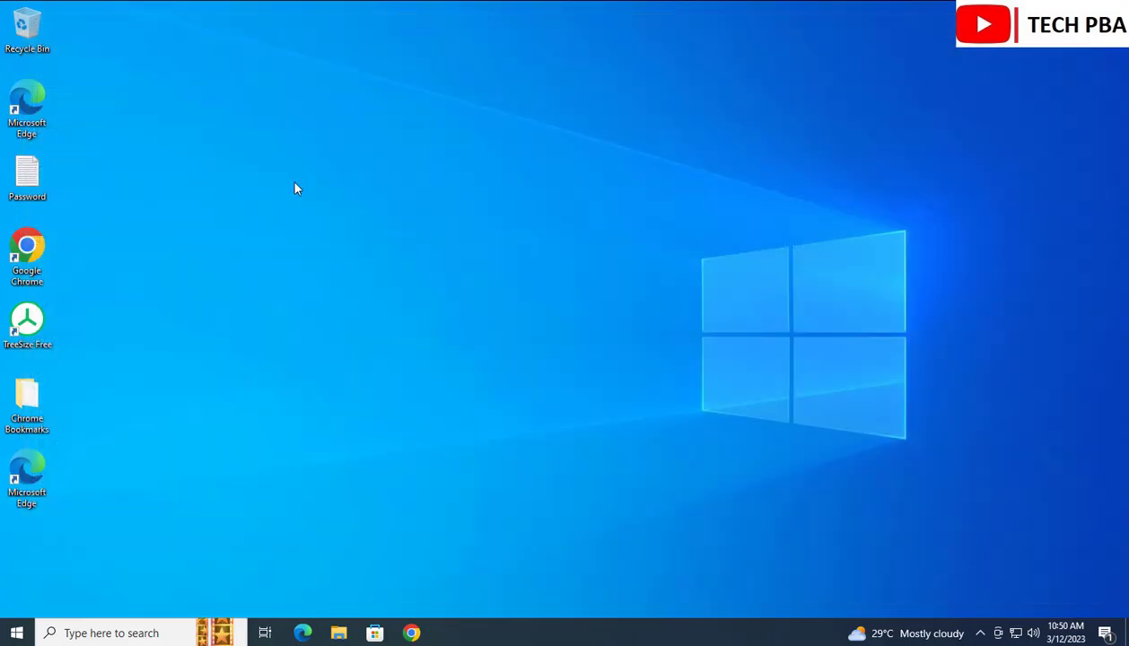
{"action": "right_click", "coordinate": [296, 188]}
{"action": "left_click", "coordinate": [350, 228]}
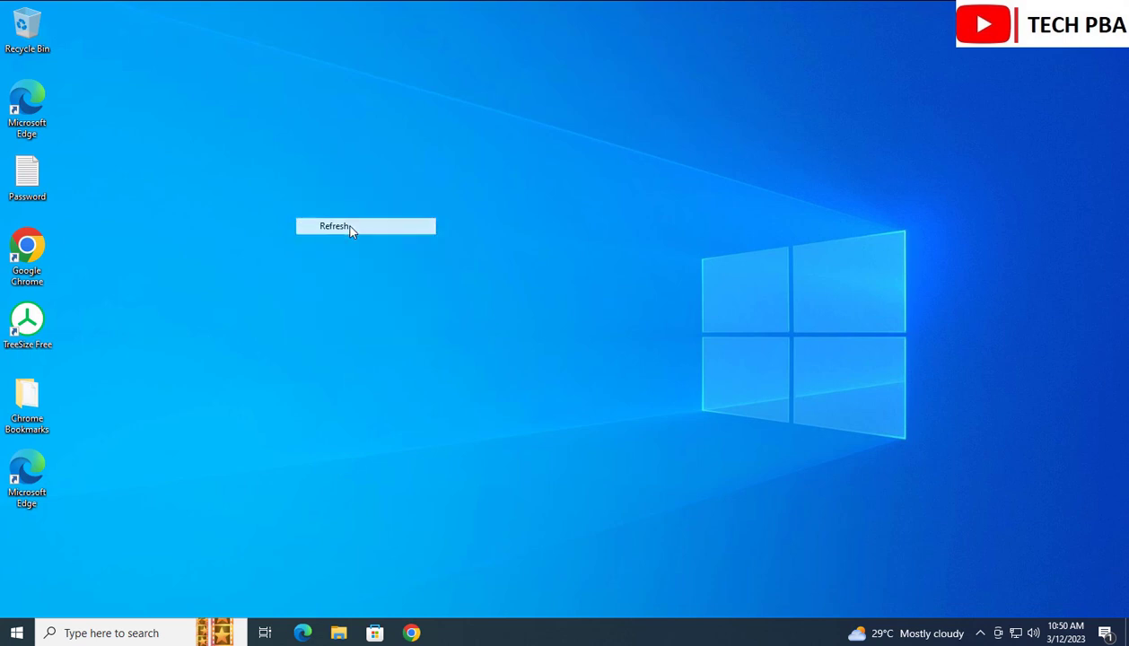
- Search Windows for services.msc, open the Services console and maximize its window
{"action": "left_click", "coordinate": [91, 633]}
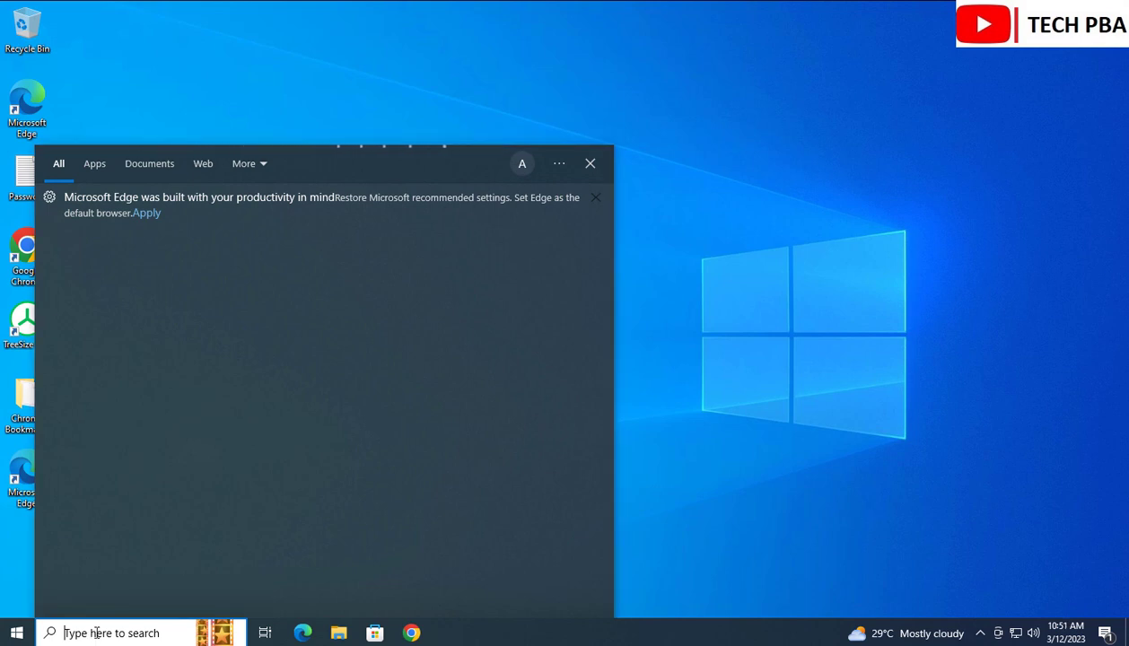
{"action": "type", "text": "s"}
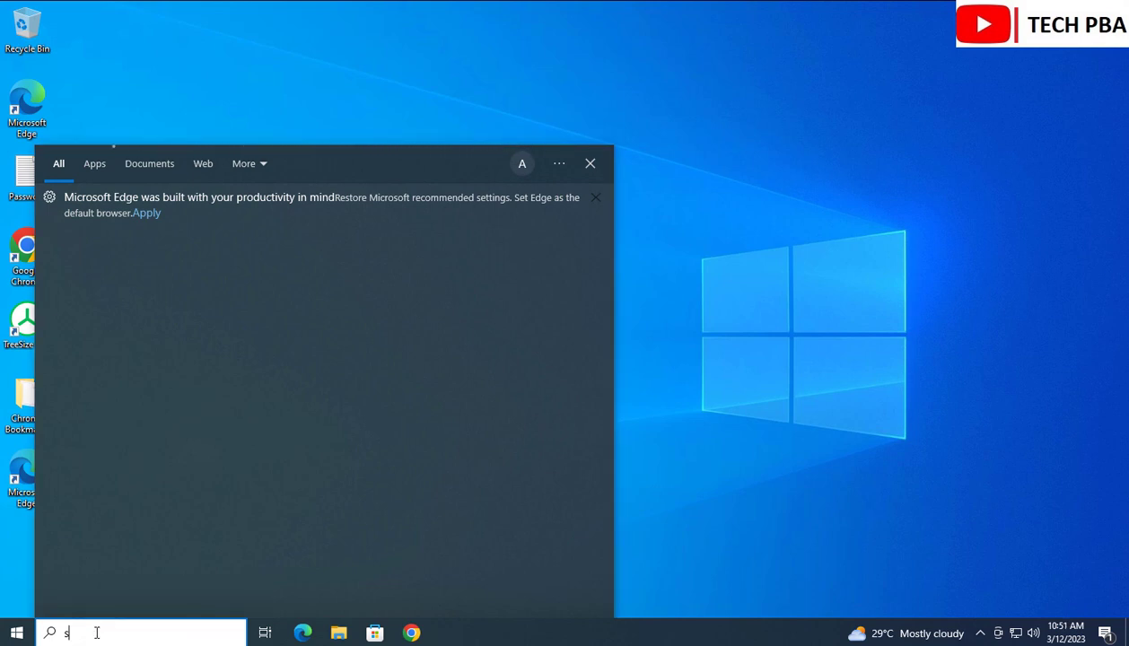
{"action": "type", "text": "ervices.msc"}
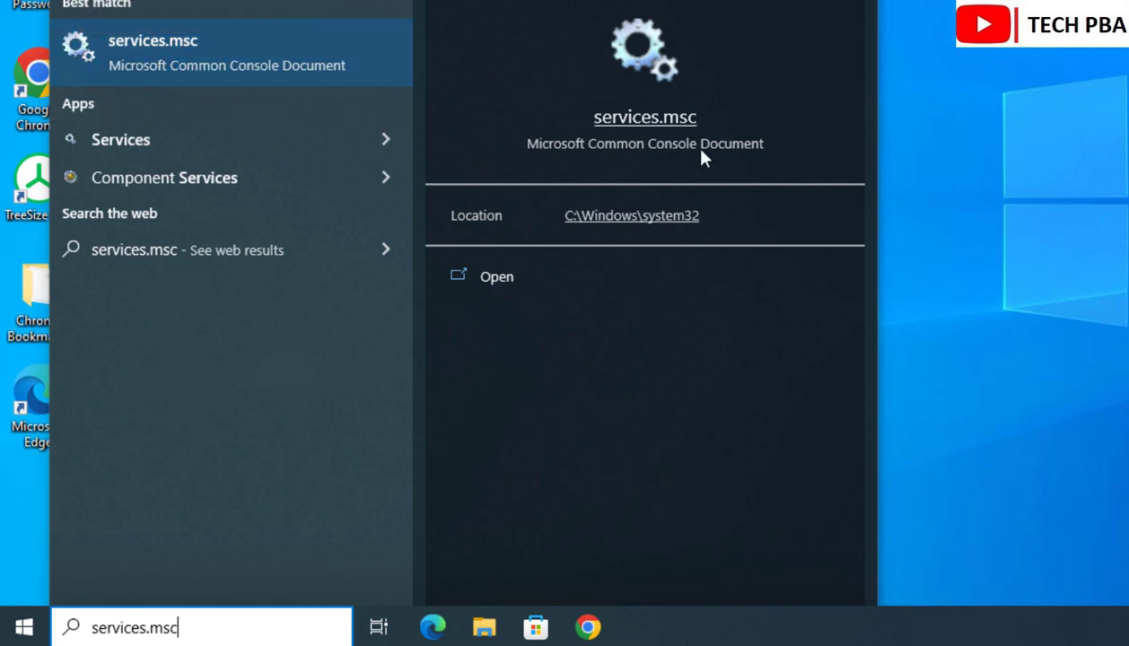
{"action": "left_click", "coordinate": [636, 118]}
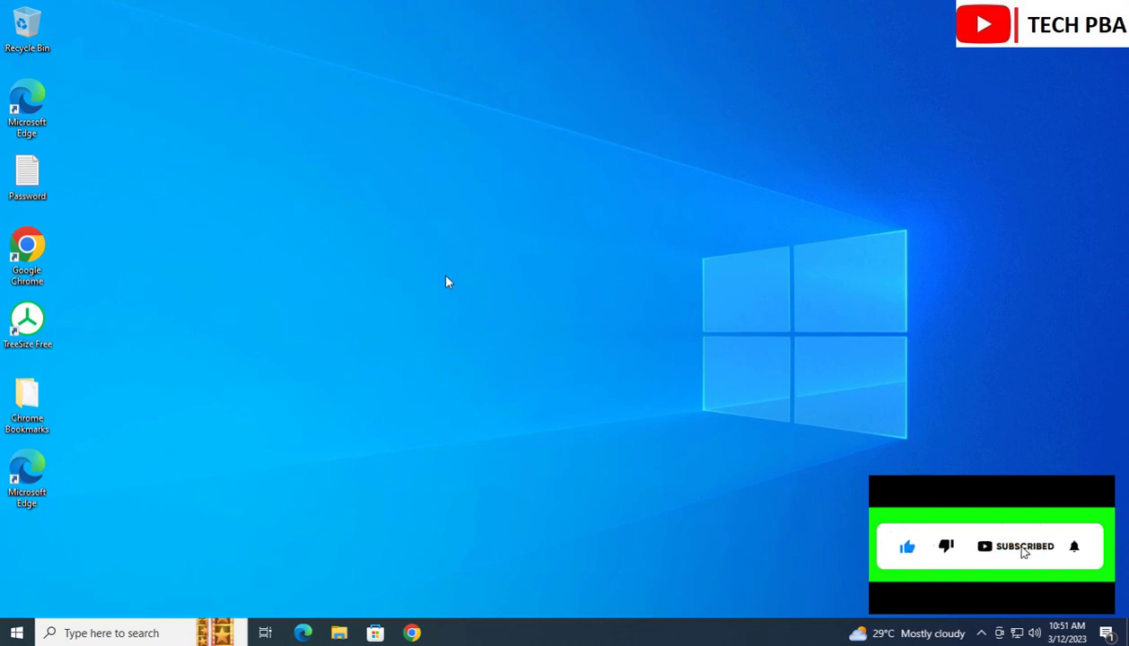
{"action": "right_click", "coordinate": [878, 134]}
{"action": "left_click", "coordinate": [932, 183]}
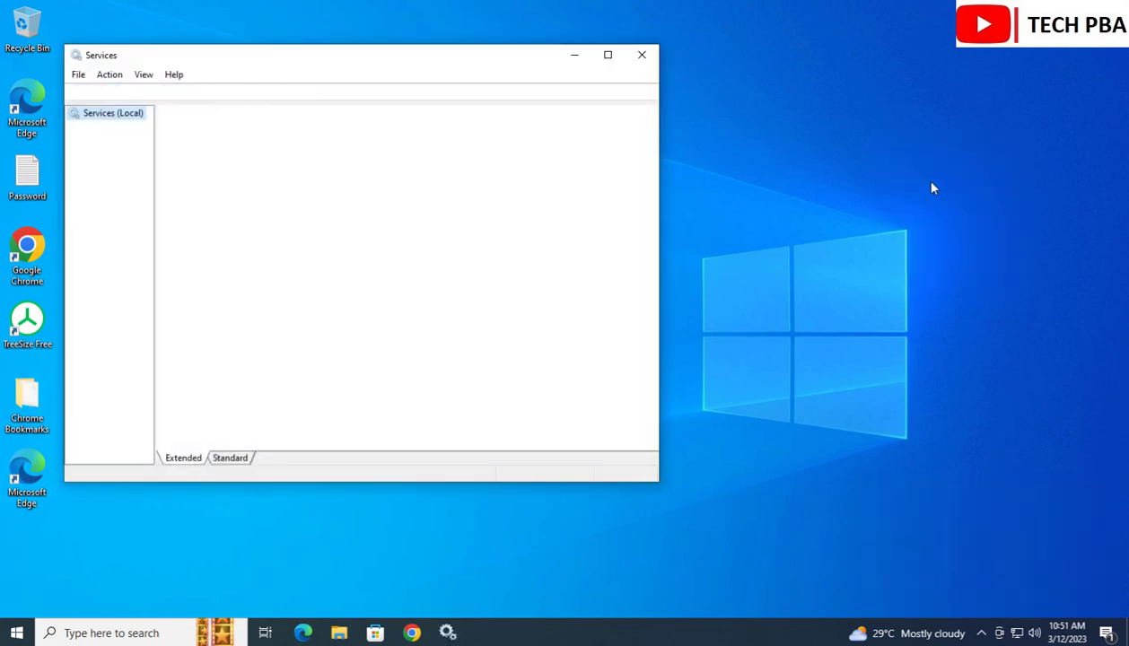
{"action": "left_click", "coordinate": [608, 57]}
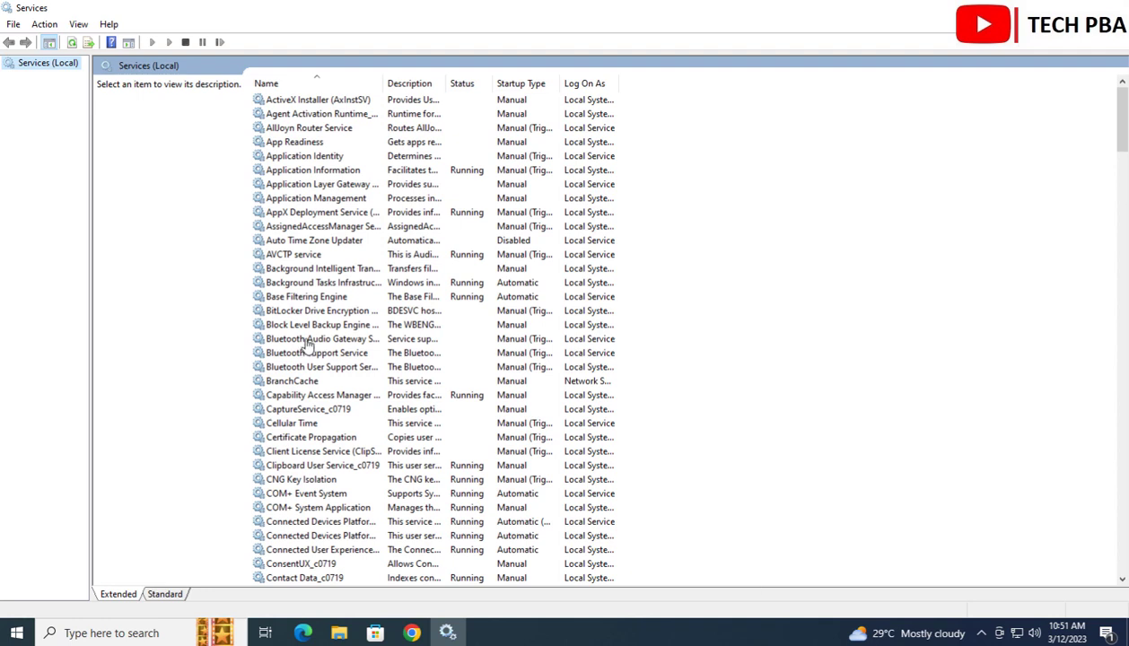
- Show the services in the Standard view with a wider Name column and open the properties of the Windows Update service
{"action": "left_click", "coordinate": [165, 595]}
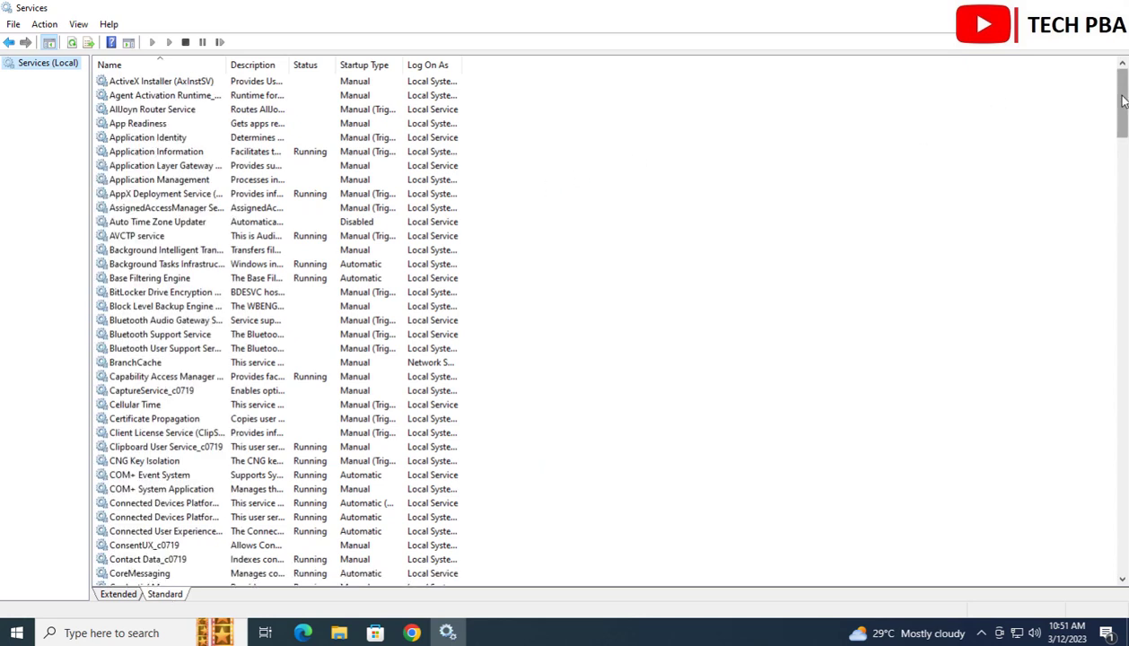
{"action": "left_click_drag", "start_coordinate": [1123, 101], "coordinate": [1118, 592]}
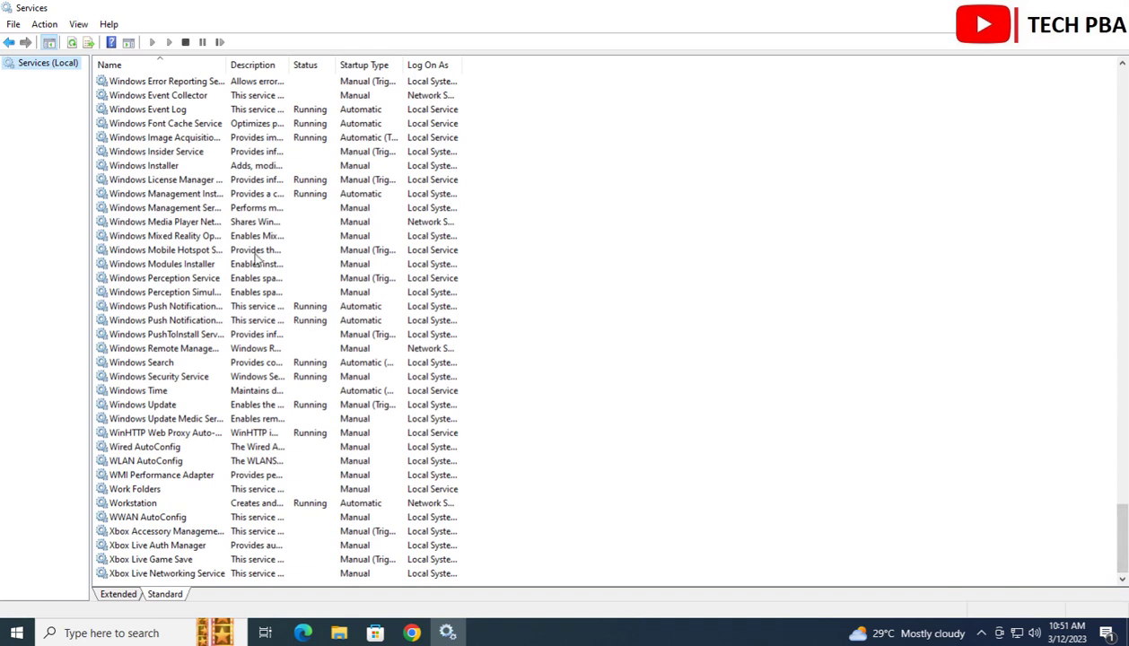
{"action": "left_click_drag", "start_coordinate": [228, 59], "coordinate": [337, 61]}
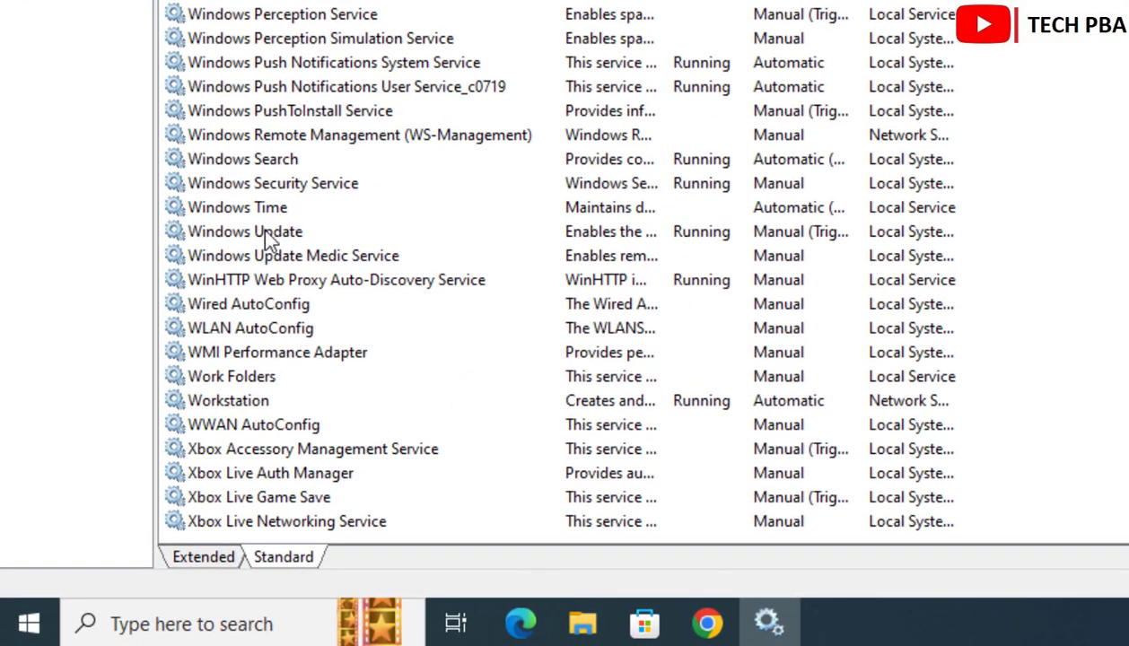
{"action": "left_click", "coordinate": [260, 226]}
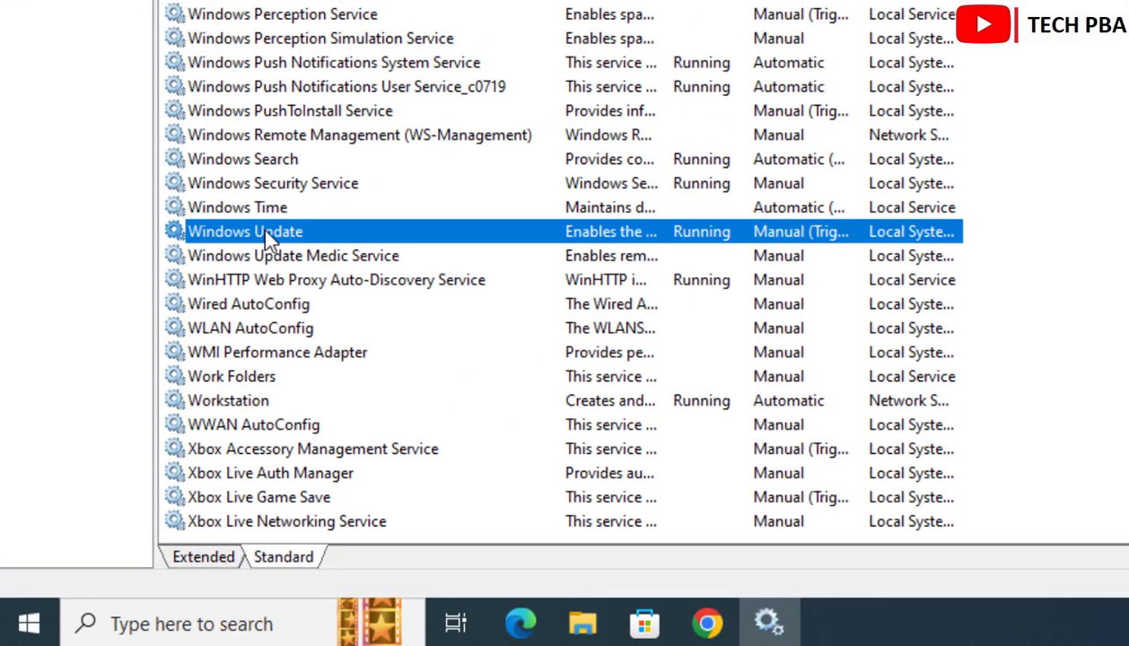
{"action": "double_click", "coordinate": [260, 226]}
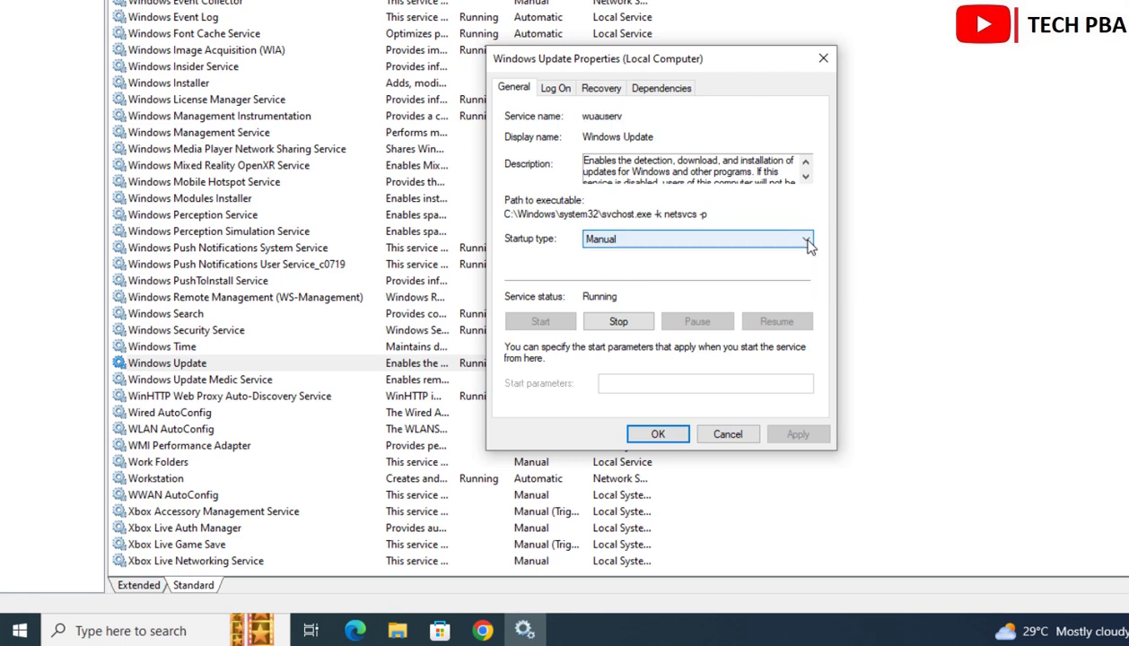
- Set the Windows Update service's startup type to Disabled and stop the service, applying the changes and closing the Services console
{"action": "left_click", "coordinate": [807, 240]}
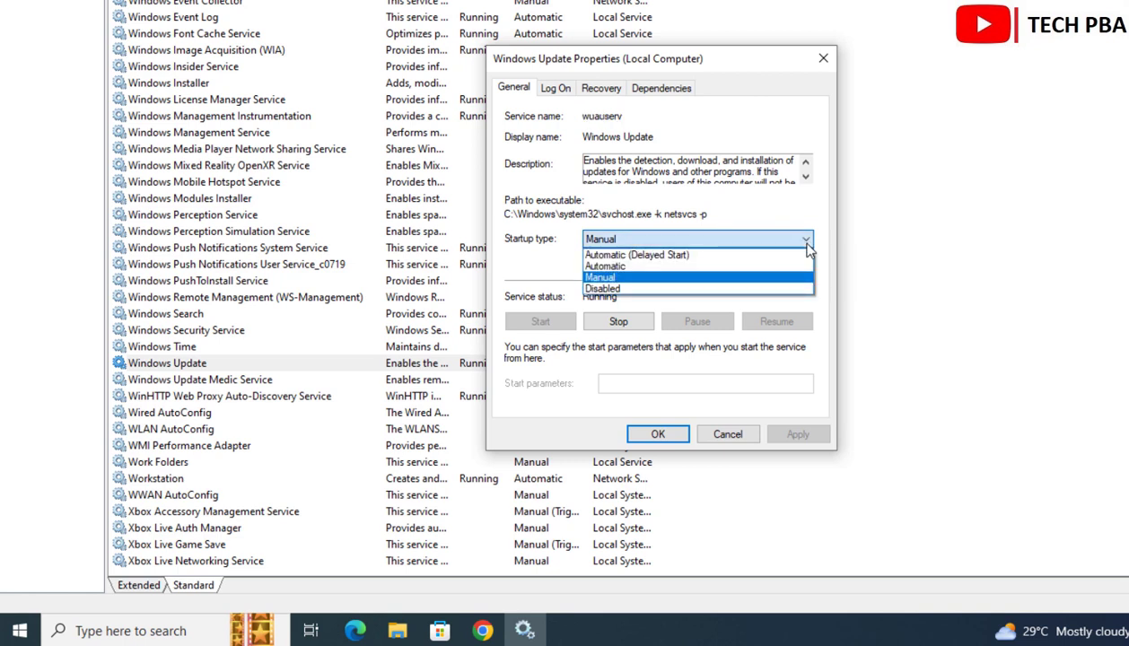
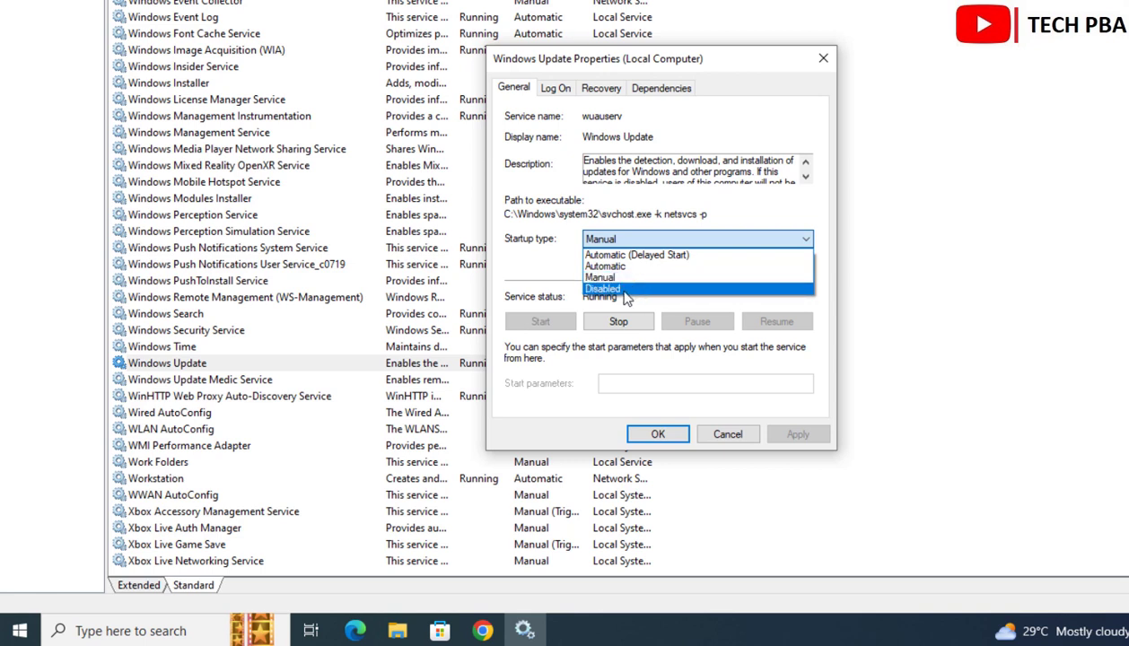
{"action": "left_click", "coordinate": [624, 289]}
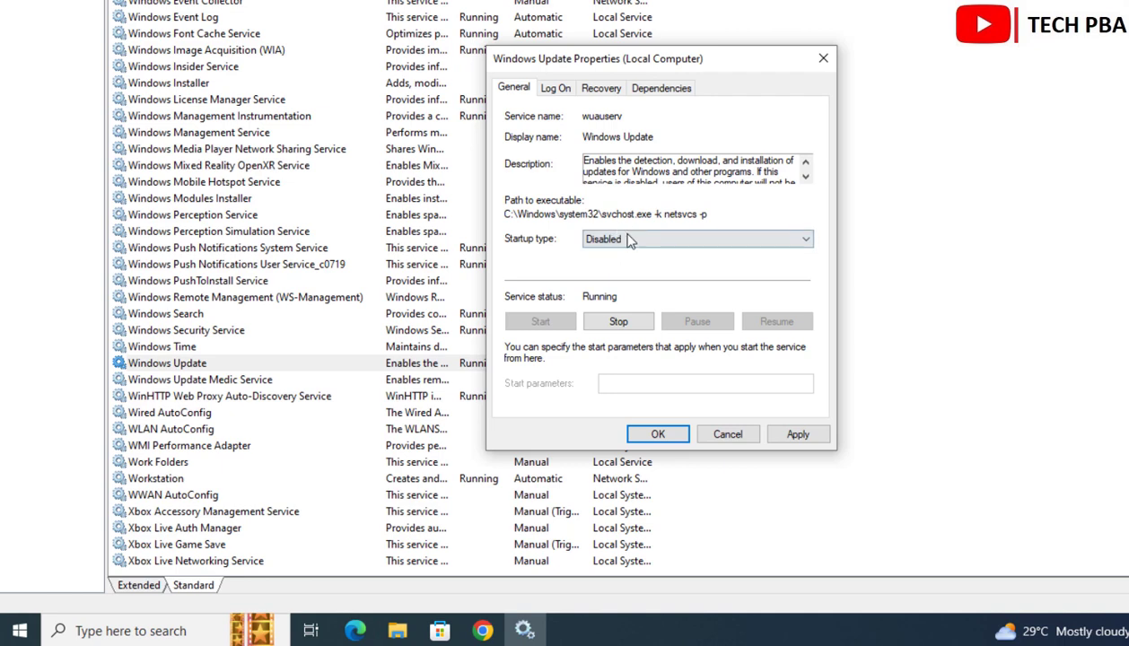
{"action": "left_click", "coordinate": [619, 325]}
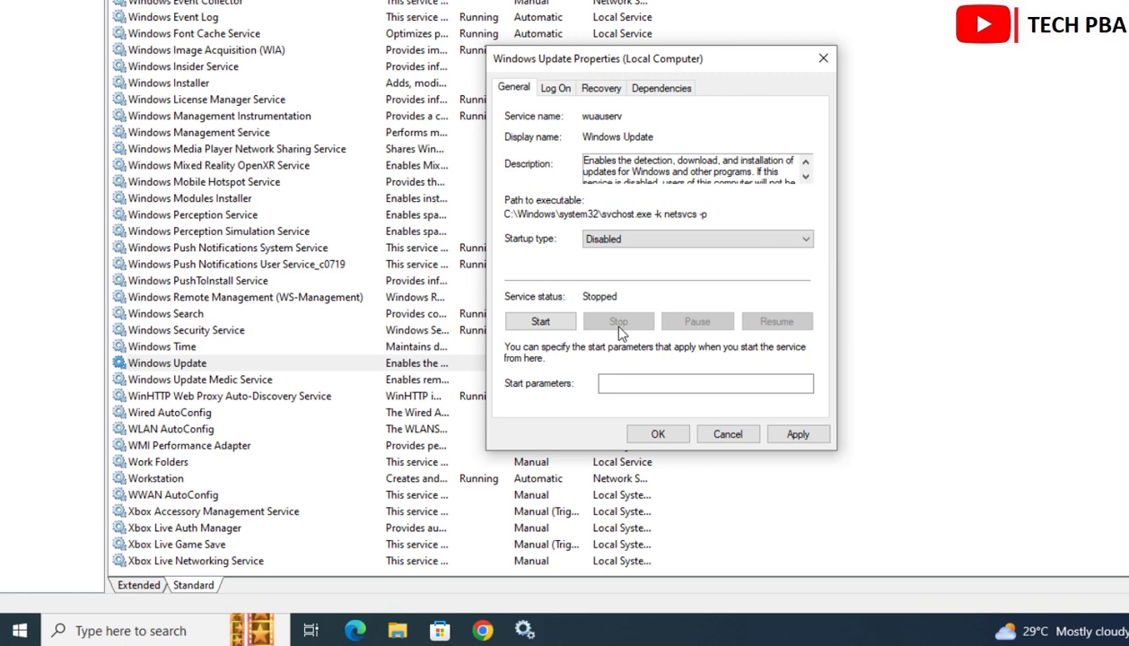
{"action": "left_click", "coordinate": [798, 435]}
{"action": "left_click", "coordinate": [673, 436]}
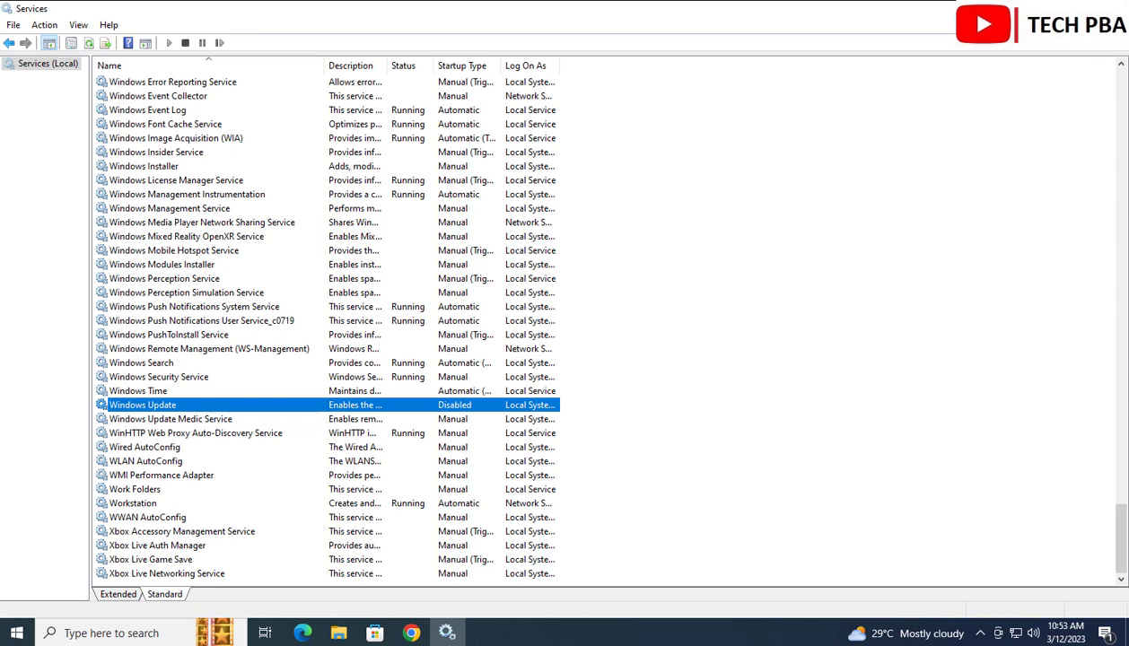
{"action": "key", "text": "alt+F4"}
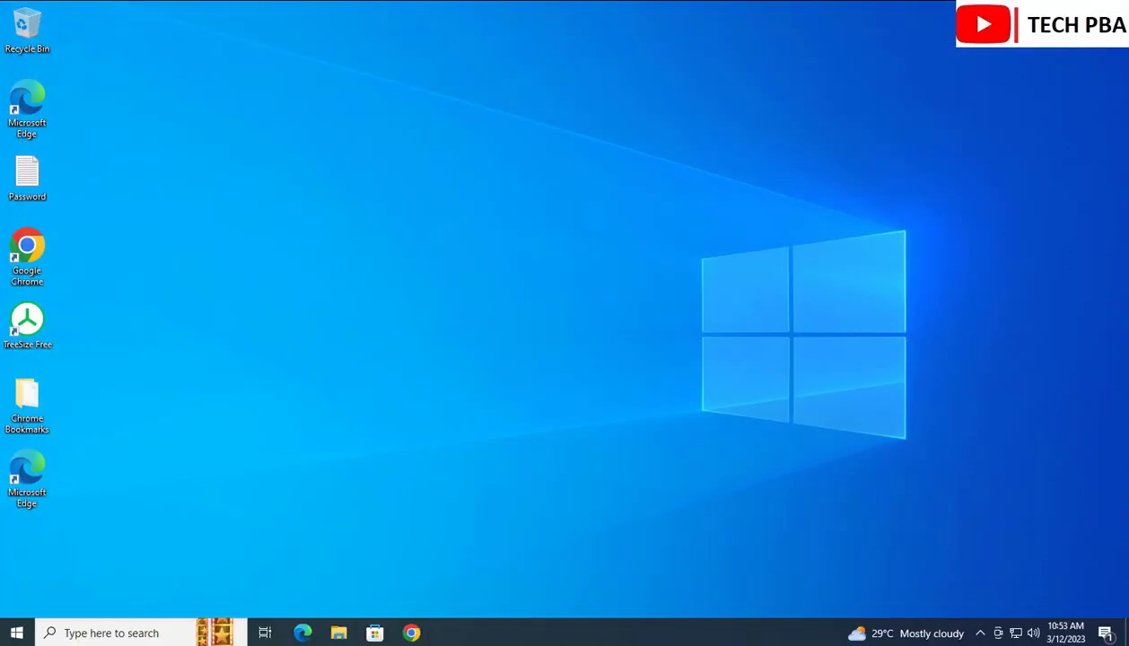
{"action": "right_click", "coordinate": [395, 216]}
{"action": "left_click", "coordinate": [461, 264]}
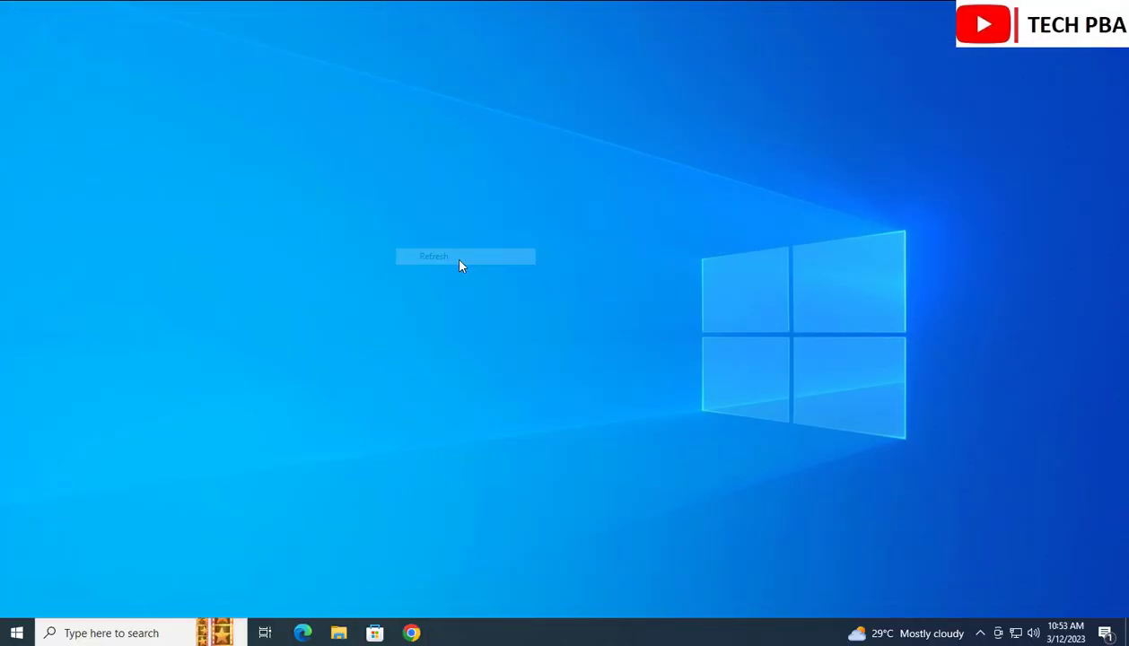
- Search Windows for gpedit.msc, open the Local Group Policy Editor maximized and widen its tree pane
{"action": "left_click", "coordinate": [90, 631]}
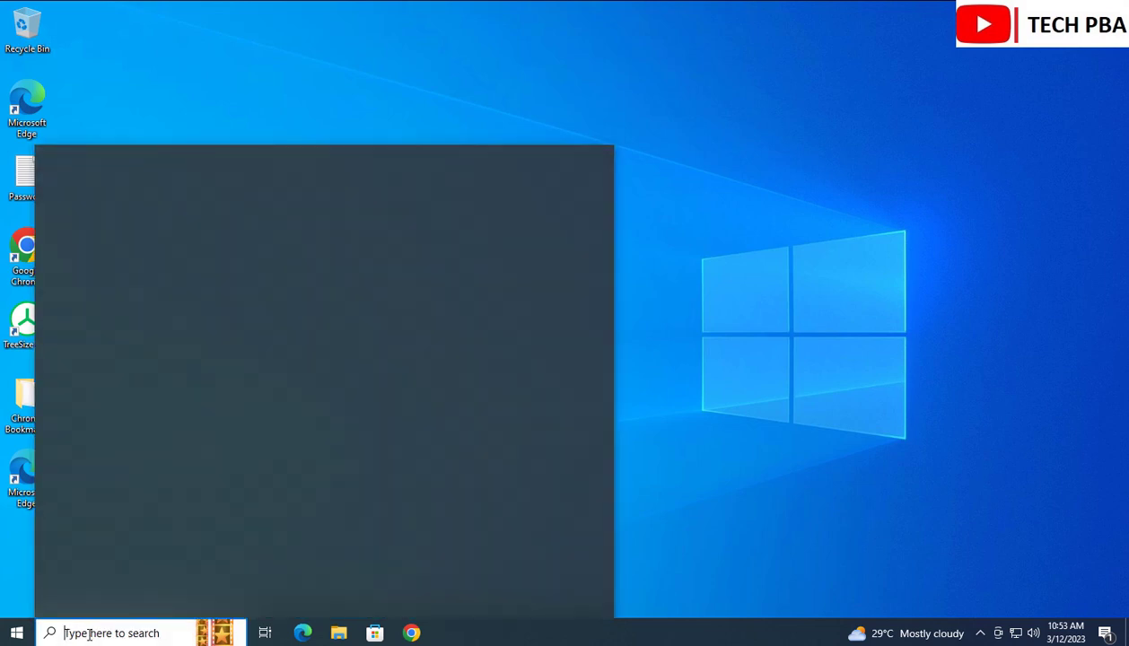
{"action": "type", "text": "gpedit.msc"}
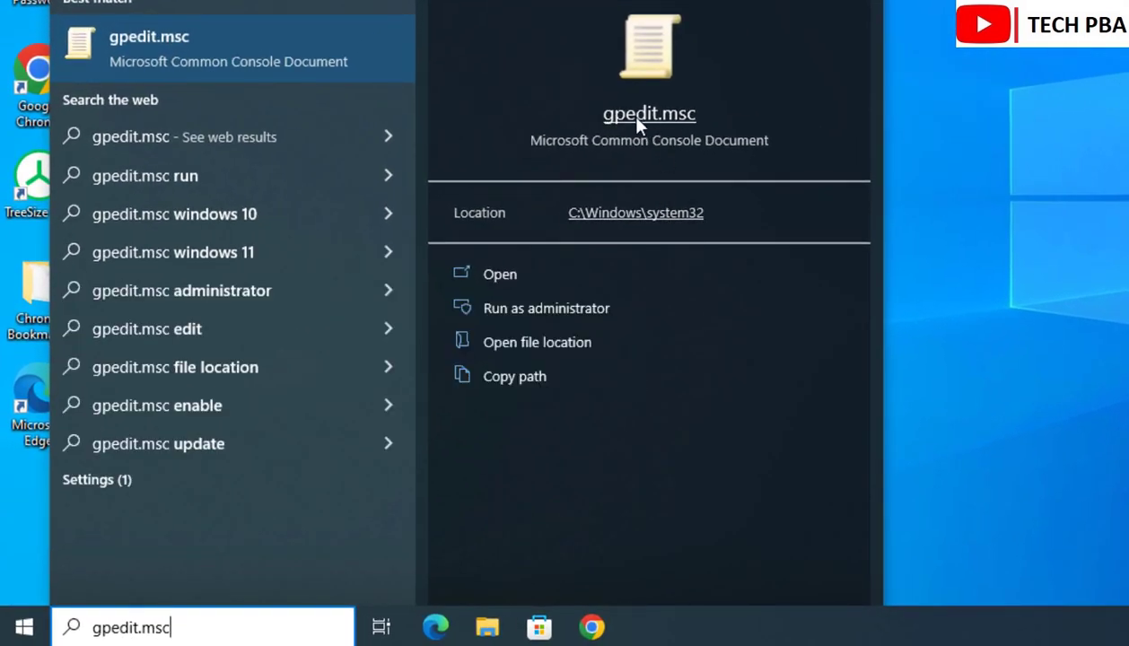
{"action": "left_click", "coordinate": [637, 115]}
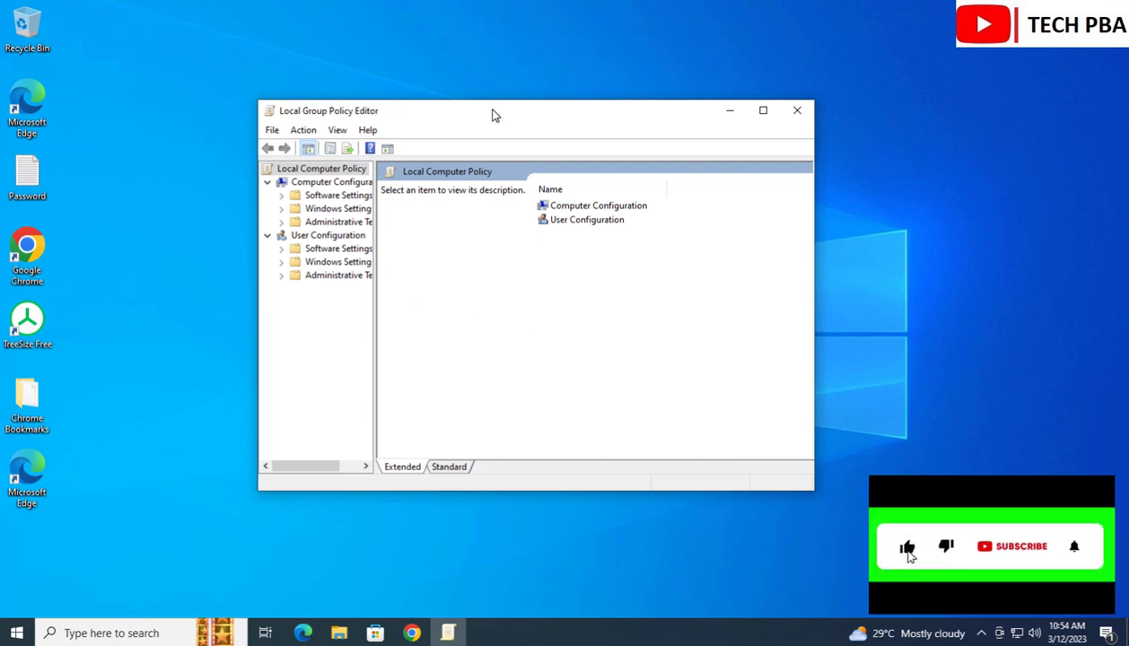
{"action": "left_click_drag", "start_coordinate": [492, 111], "coordinate": [475, 106]}
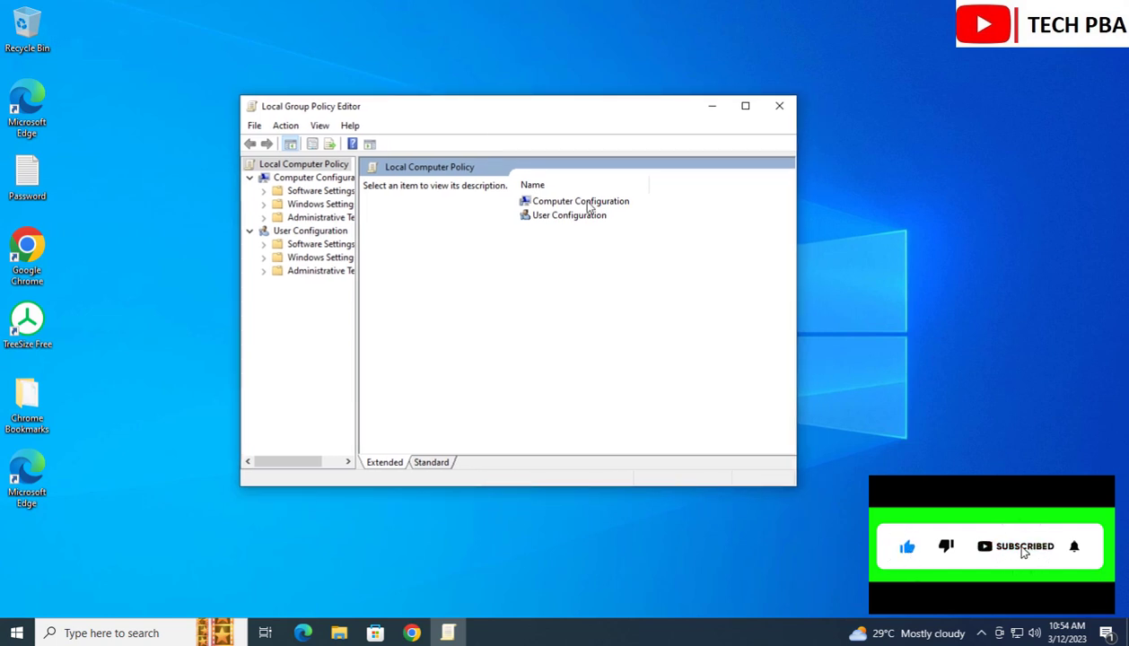
{"action": "left_click", "coordinate": [745, 106]}
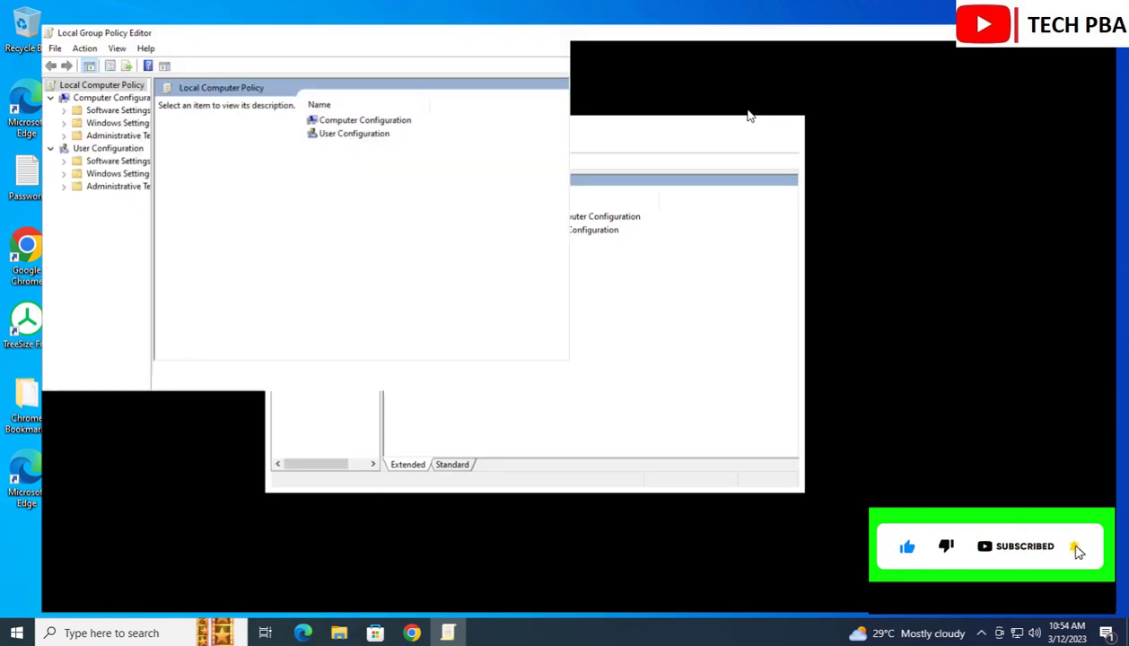
{"action": "left_click_drag", "start_coordinate": [115, 288], "coordinate": [243, 279]}
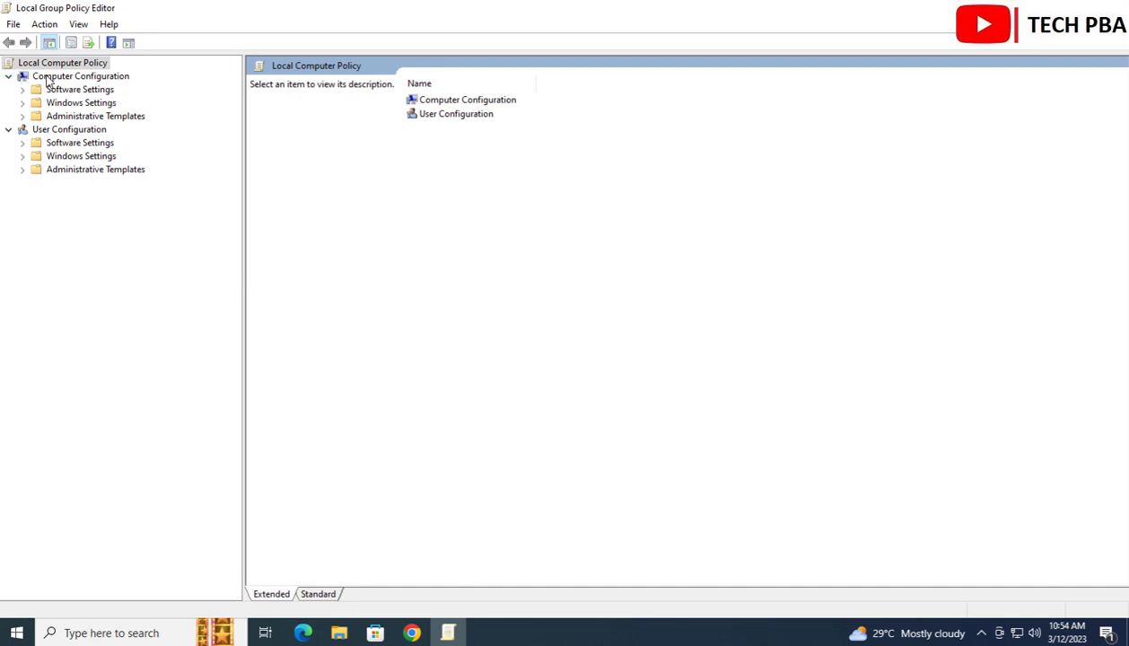
- Show the Windows Update policies in Computer Configuration > Administrative Templates > Windows Components
{"action": "left_click", "coordinate": [22, 116]}
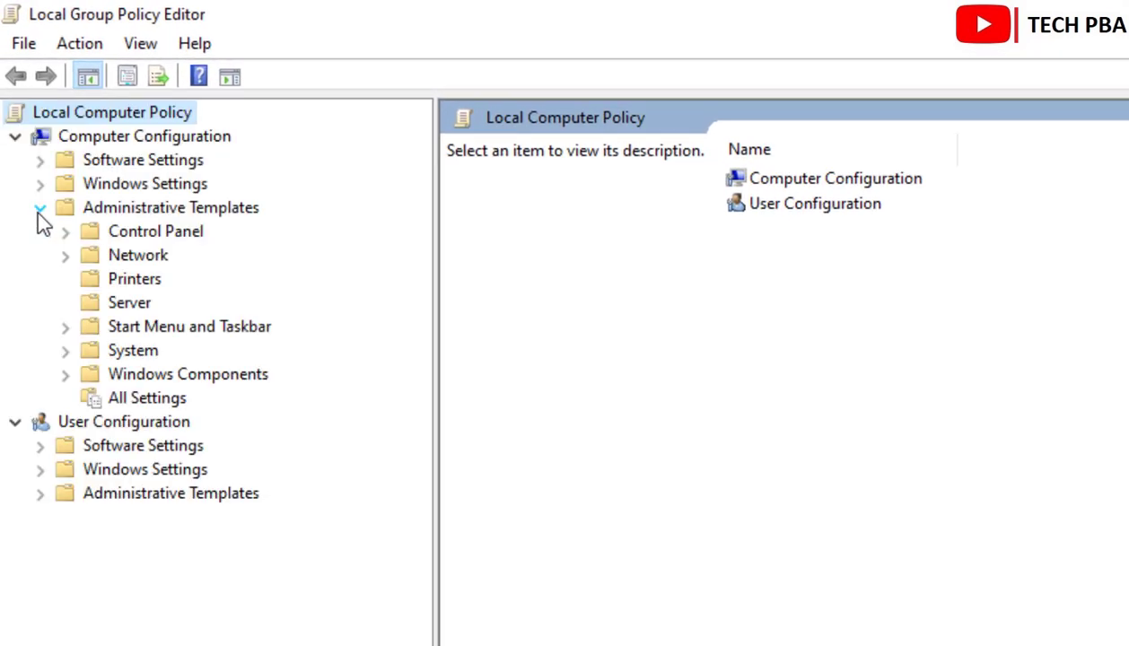
{"action": "left_click", "coordinate": [66, 375]}
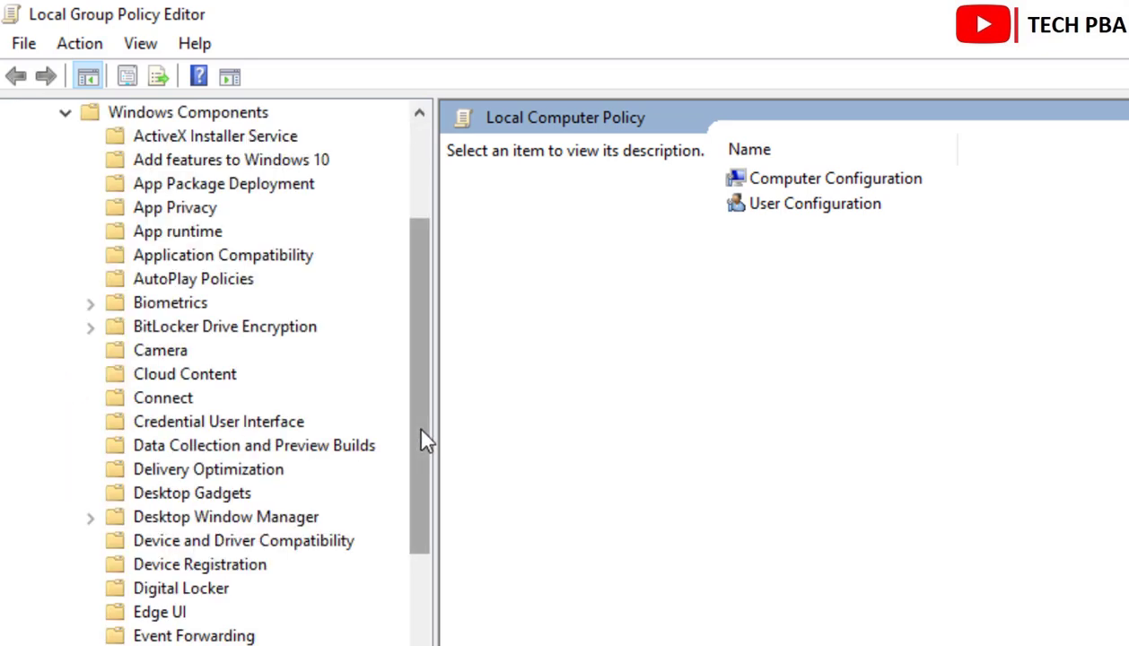
{"action": "left_click_drag", "start_coordinate": [416, 431], "coordinate": [416, 514]}
{"action": "left_click_drag", "start_coordinate": [382, 471], "coordinate": [284, 608]}
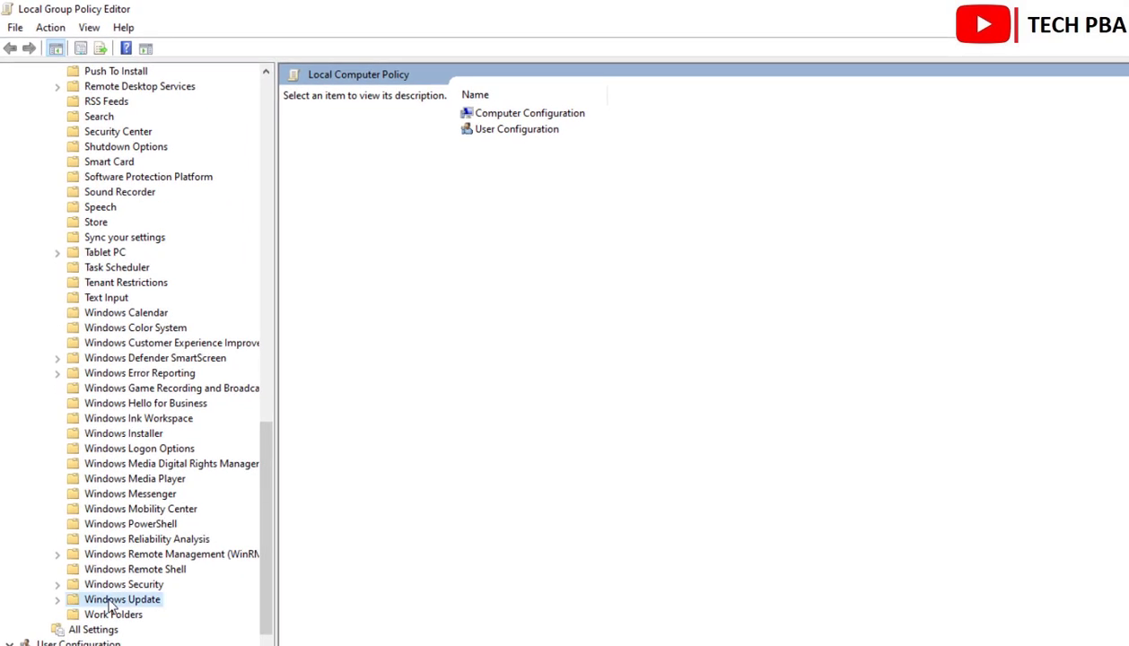
{"action": "left_click", "coordinate": [111, 601]}
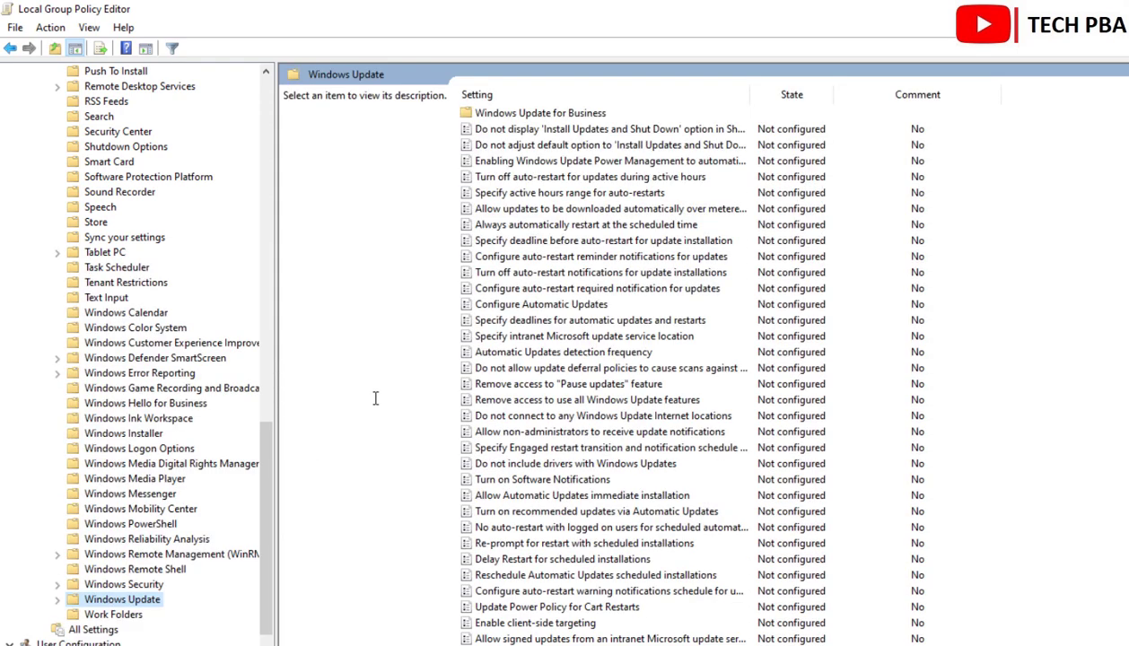
- Set the Configure Automatic Updates policy to Disabled and apply the change
{"action": "left_click", "coordinate": [521, 305]}
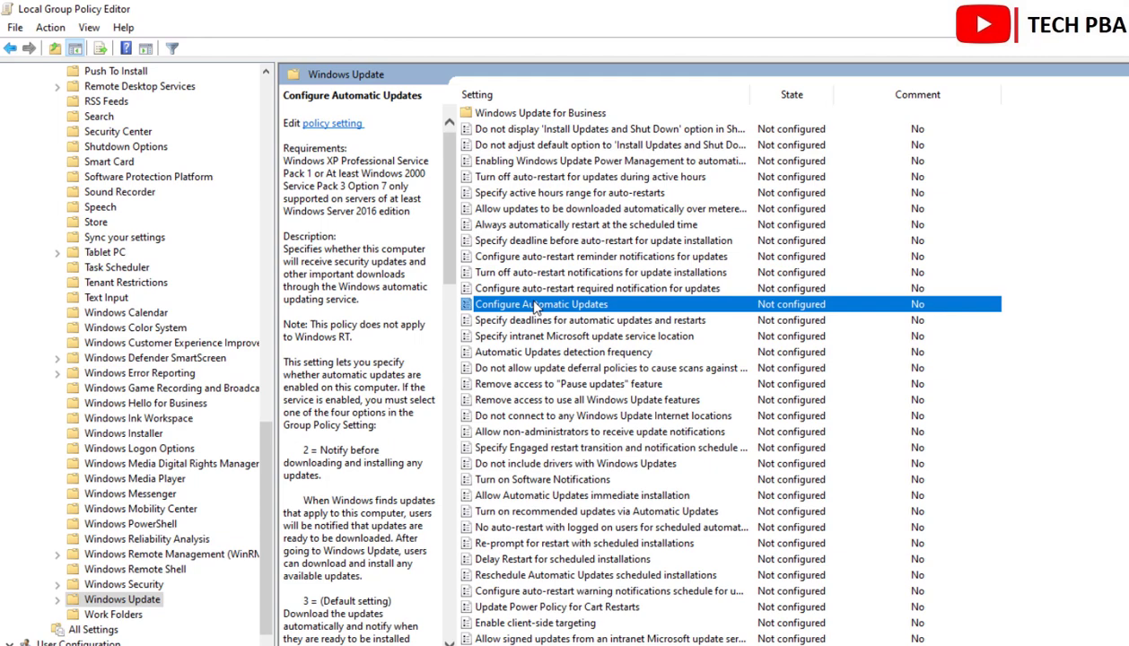
{"action": "double_click", "coordinate": [536, 305]}
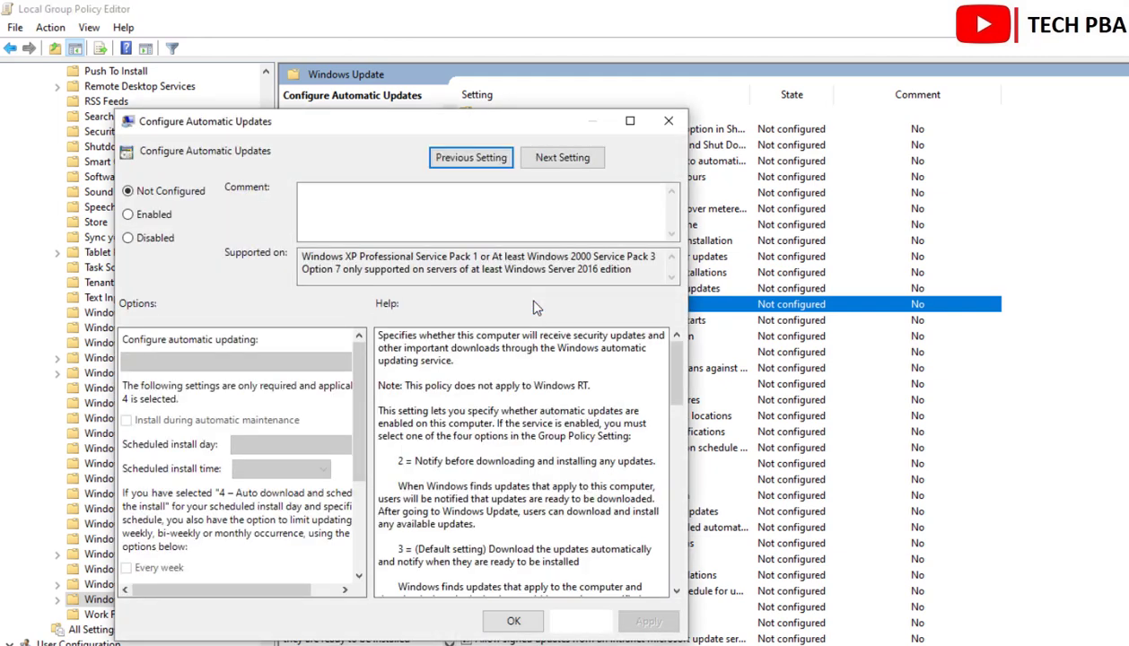
{"action": "left_click_drag", "start_coordinate": [356, 123], "coordinate": [447, 87]}
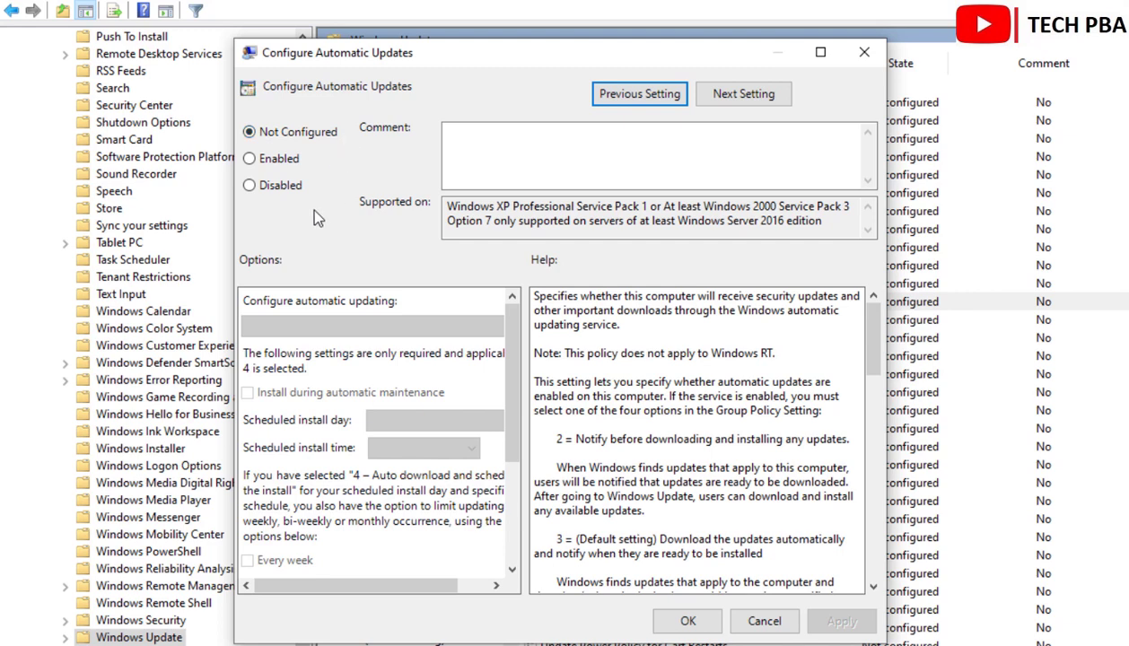
{"action": "left_click", "coordinate": [249, 186]}
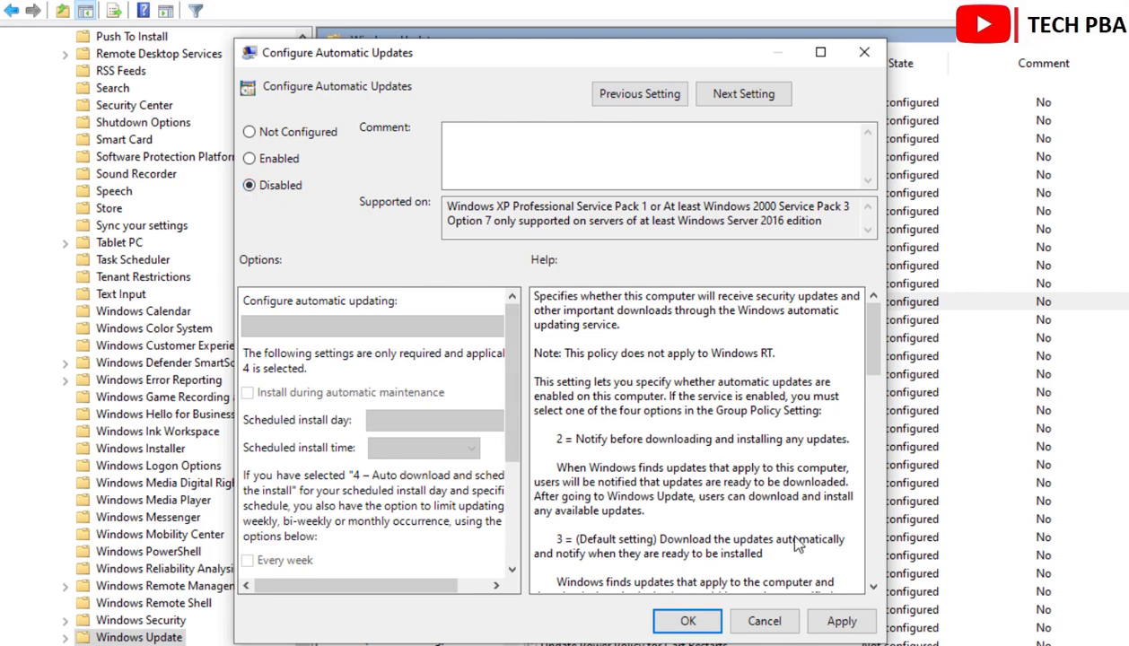
{"action": "left_click", "coordinate": [841, 622]}
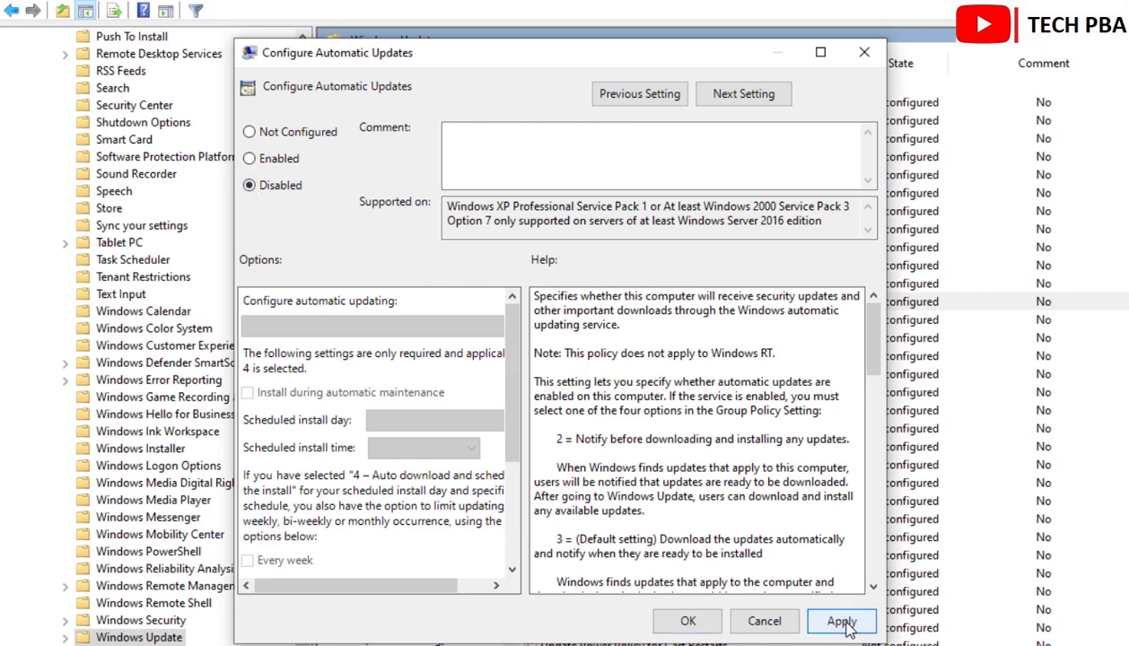
{"action": "left_click", "coordinate": [691, 621]}
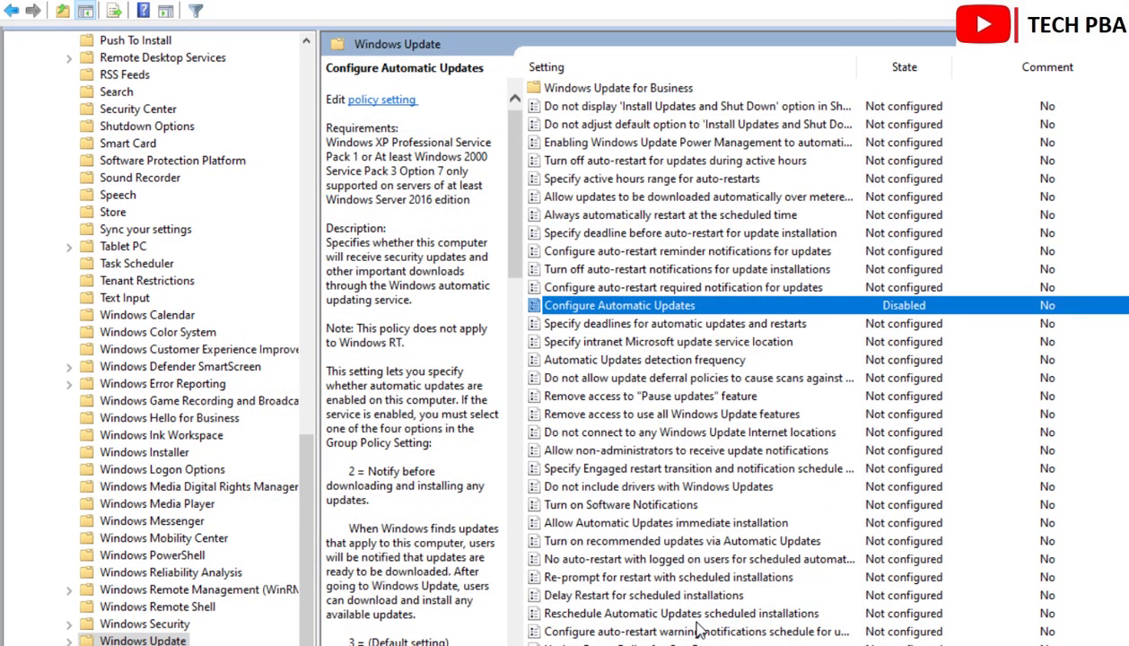
- Reopen the Configure Automatic Updates policy, set it to Not Configured and apply the change
{"action": "double_click", "coordinate": [616, 309]}
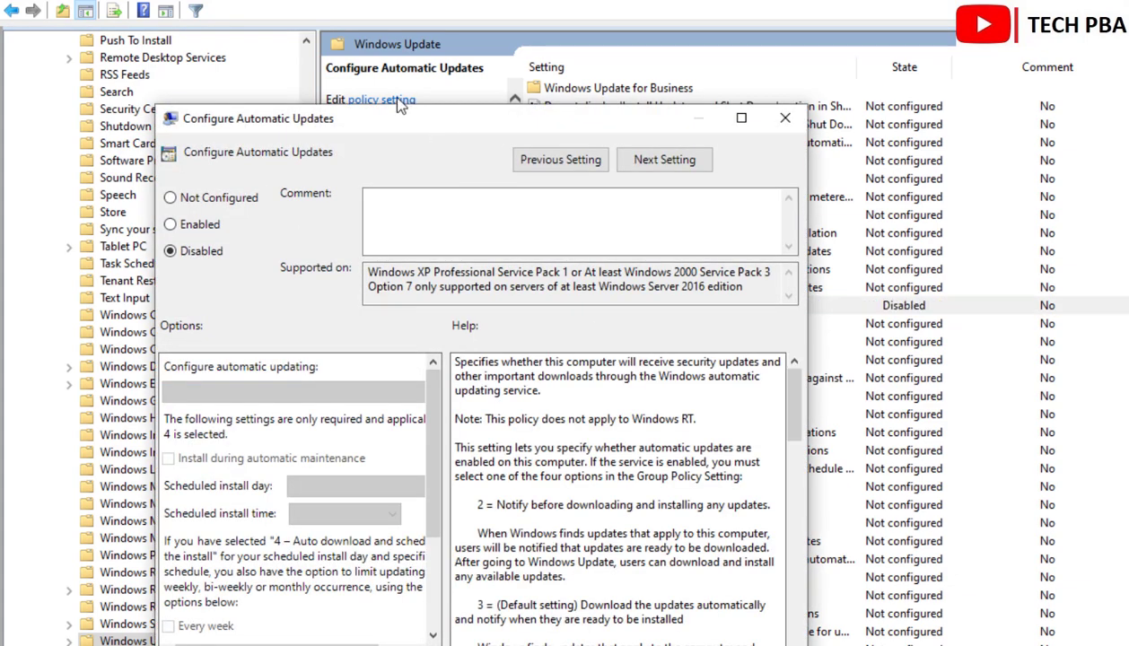
{"action": "left_click_drag", "start_coordinate": [410, 123], "coordinate": [420, 98]}
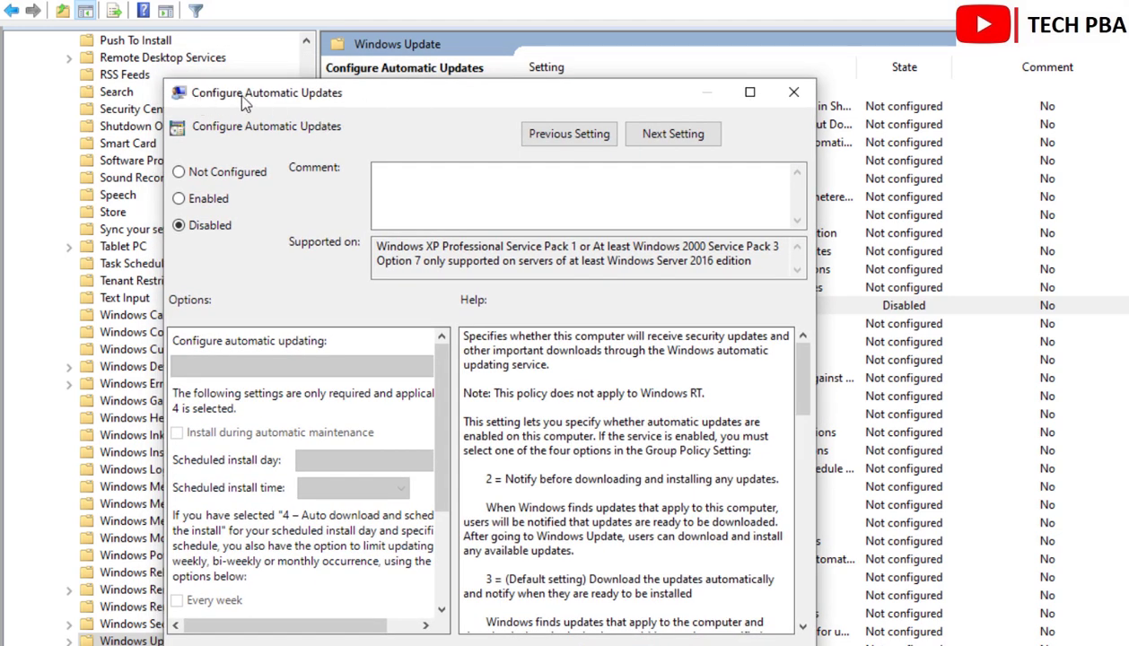
{"action": "left_click", "coordinate": [180, 173]}
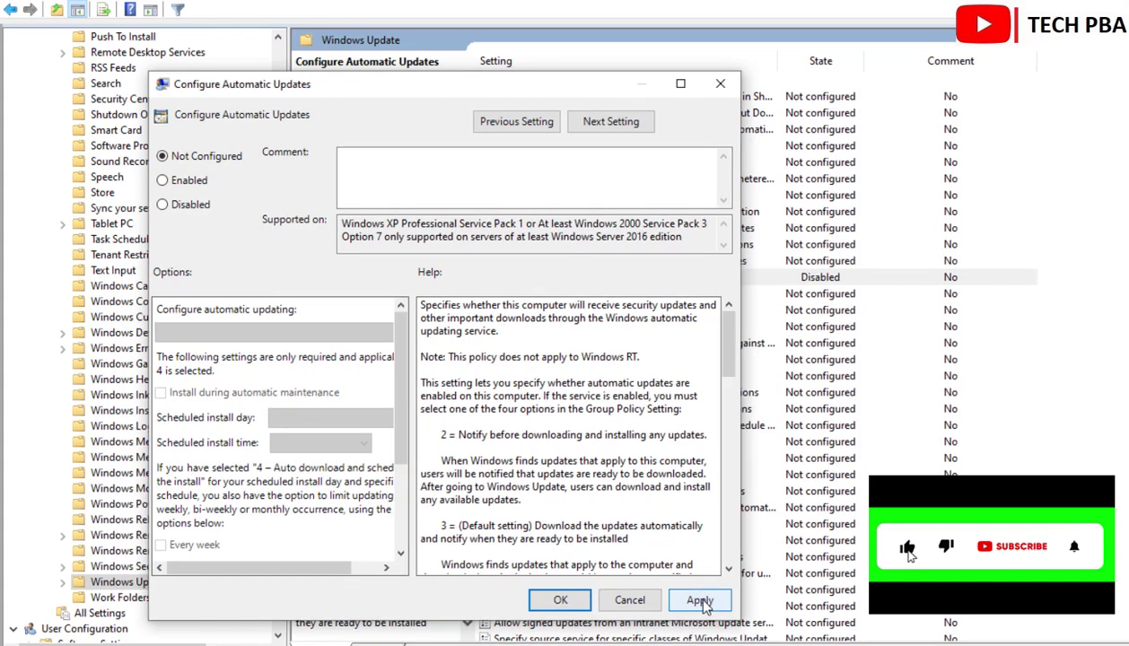
{"action": "left_click", "coordinate": [702, 603]}
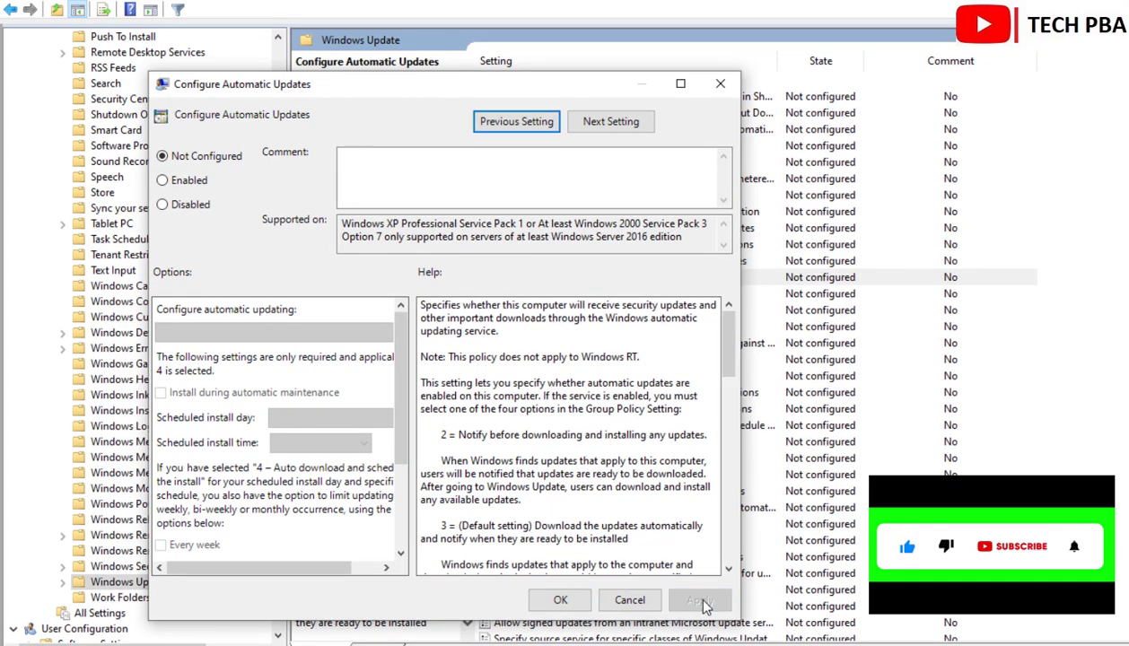
{"action": "left_click", "coordinate": [560, 601]}
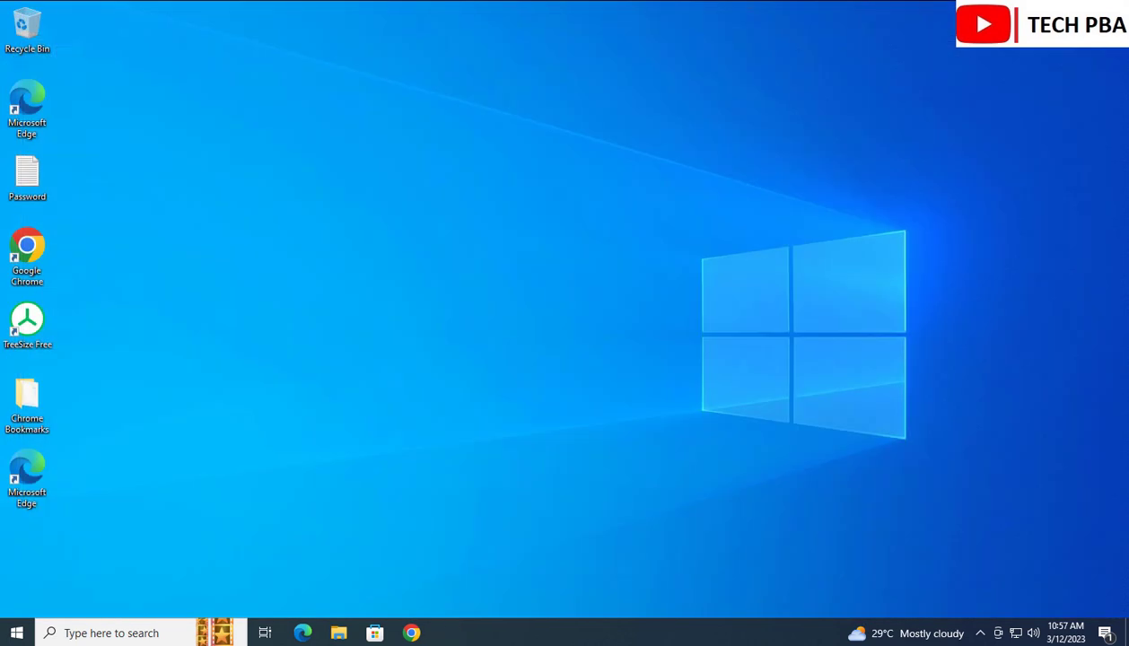
{"action": "right_click", "coordinate": [391, 167]}
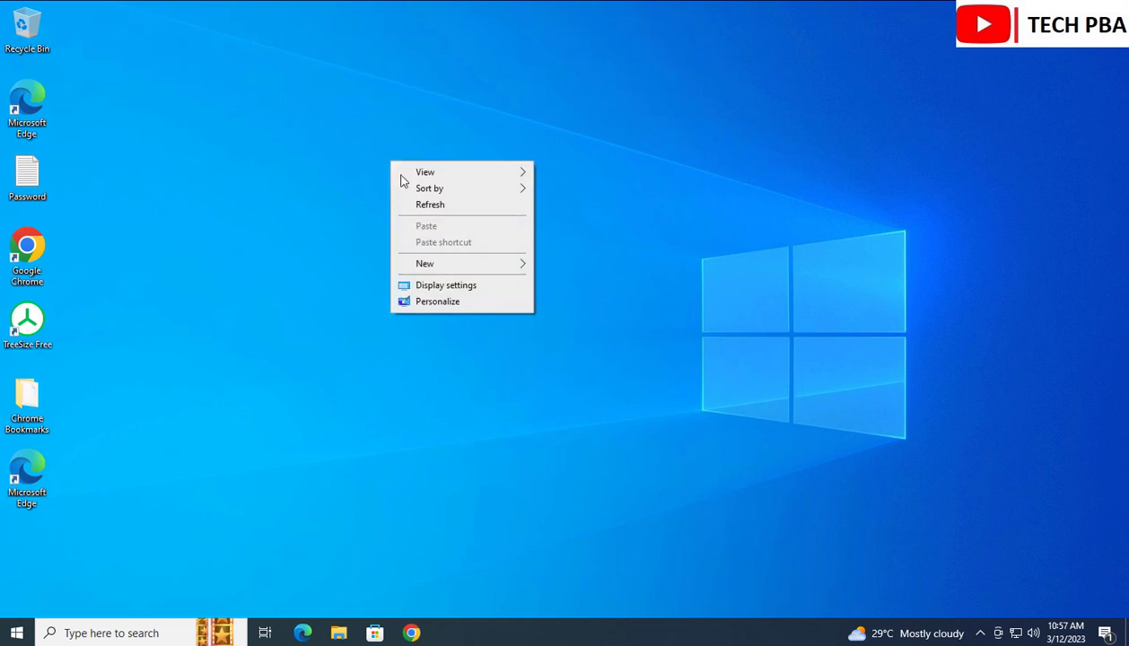
{"action": "left_click", "coordinate": [432, 204]}
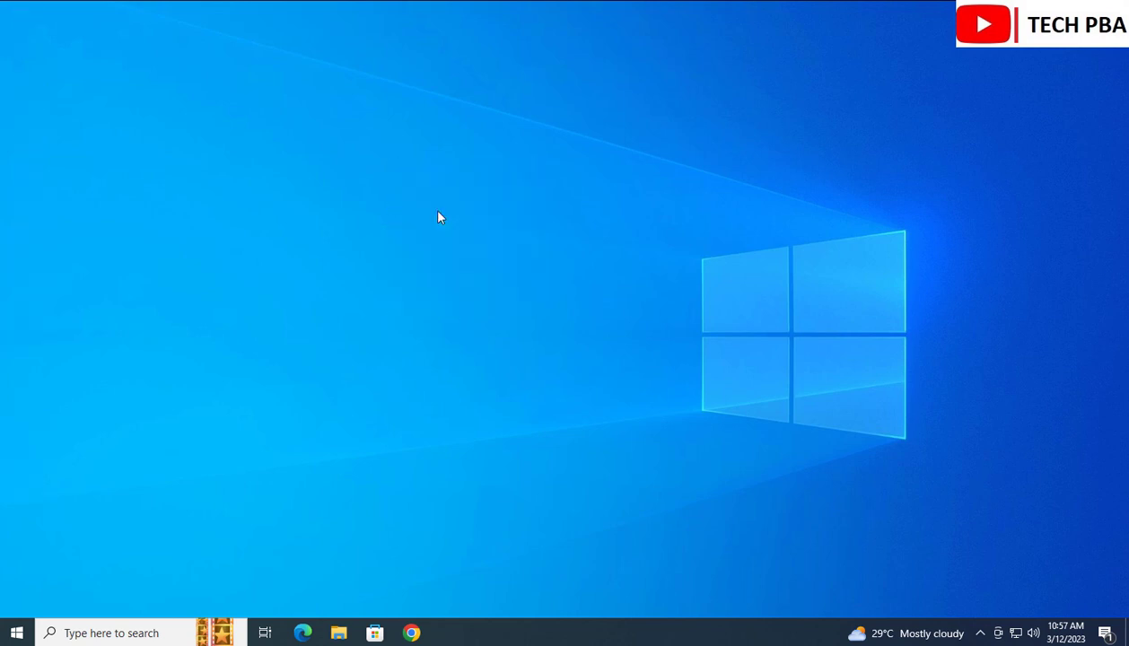
{"action": "right_click", "coordinate": [375, 245]}
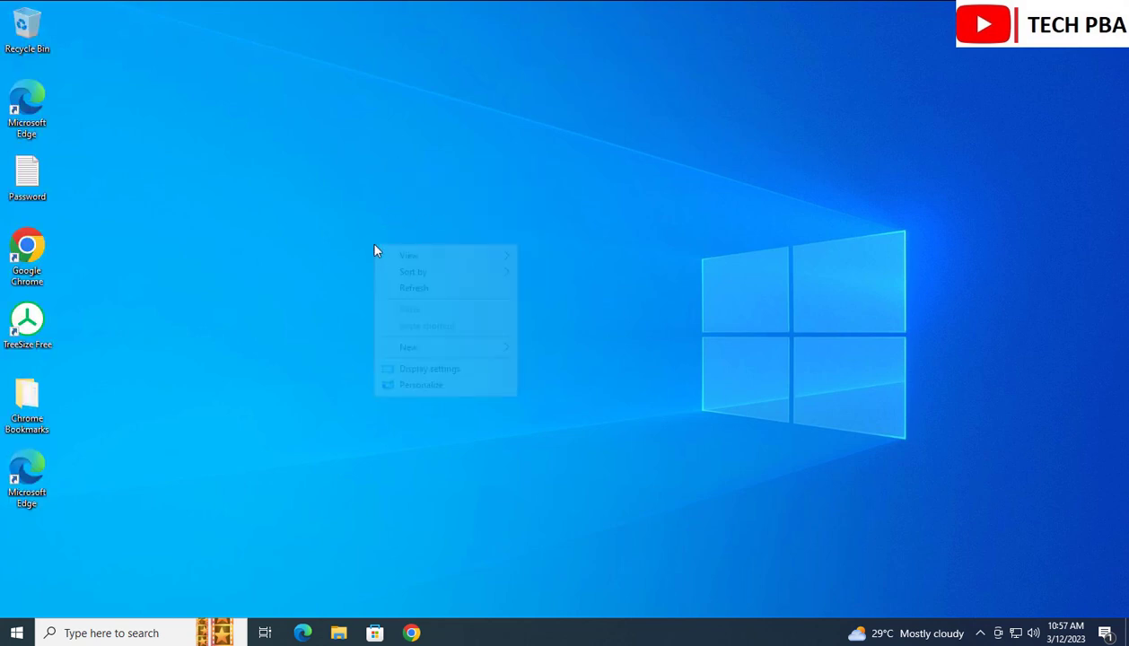
{"action": "left_click", "coordinate": [432, 292]}
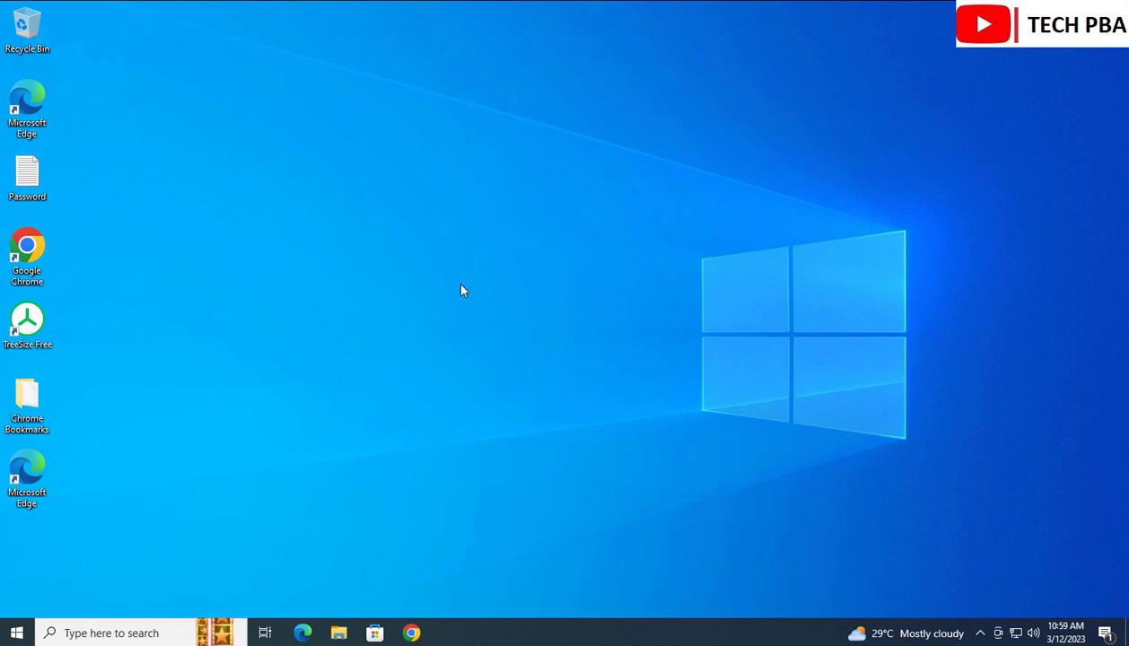
{"action": "right_click", "coordinate": [252, 231]}
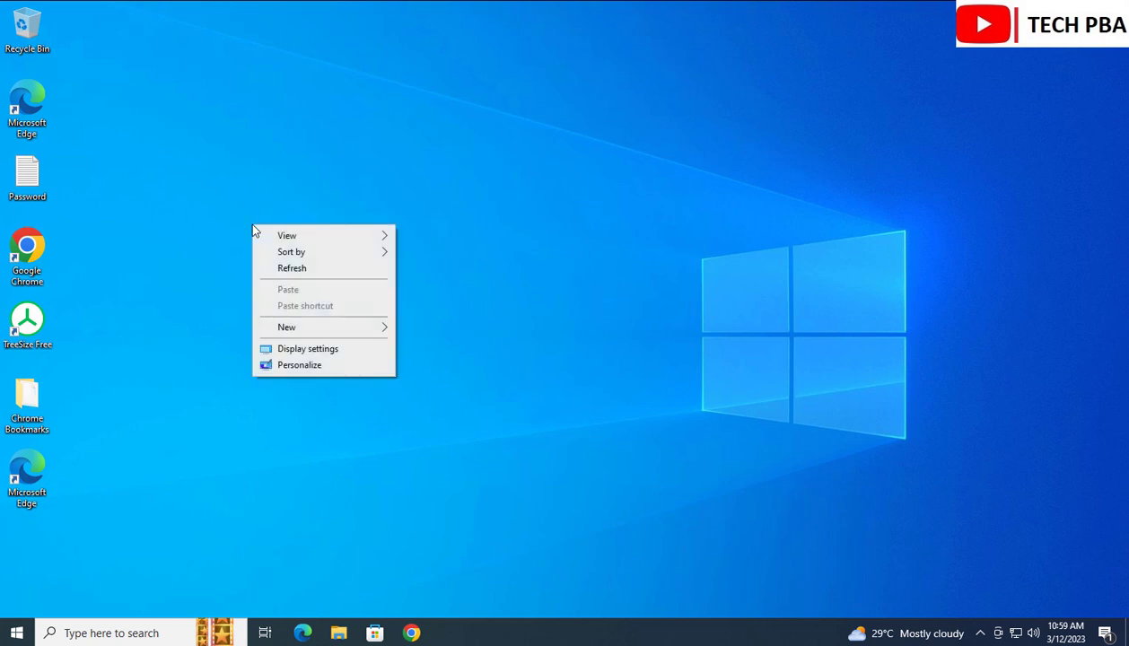
{"action": "left_click", "coordinate": [302, 270]}
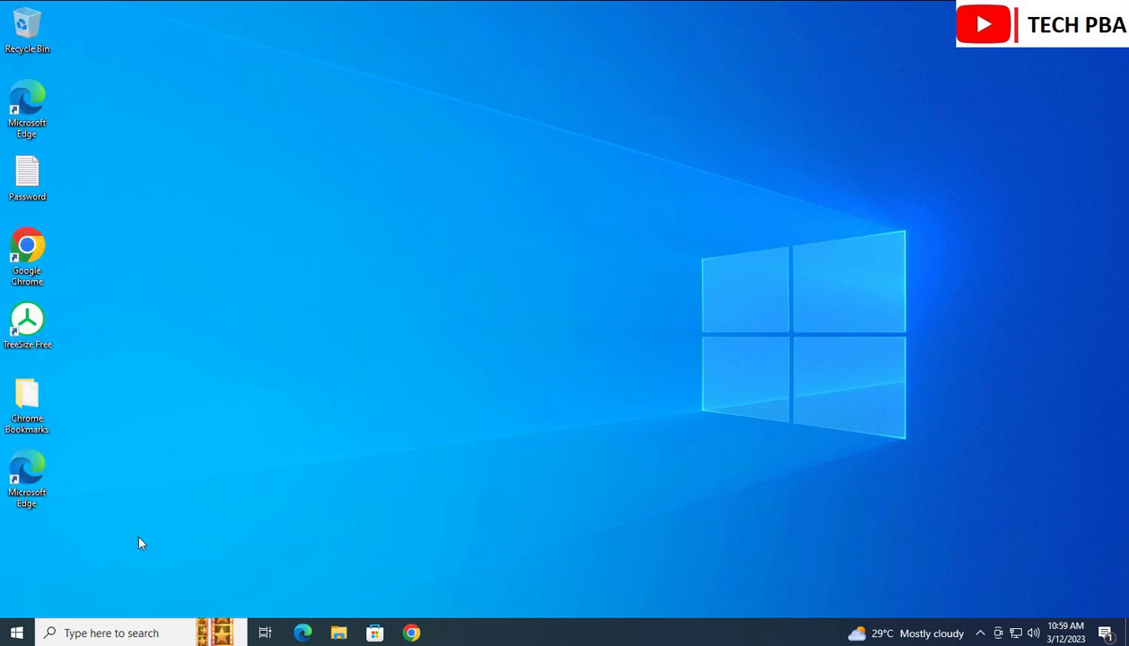
- Search Windows for regedit, open the Registry Editor and allow it to make changes to the device
{"action": "left_click", "coordinate": [100, 632]}
{"action": "type", "text": "red"}
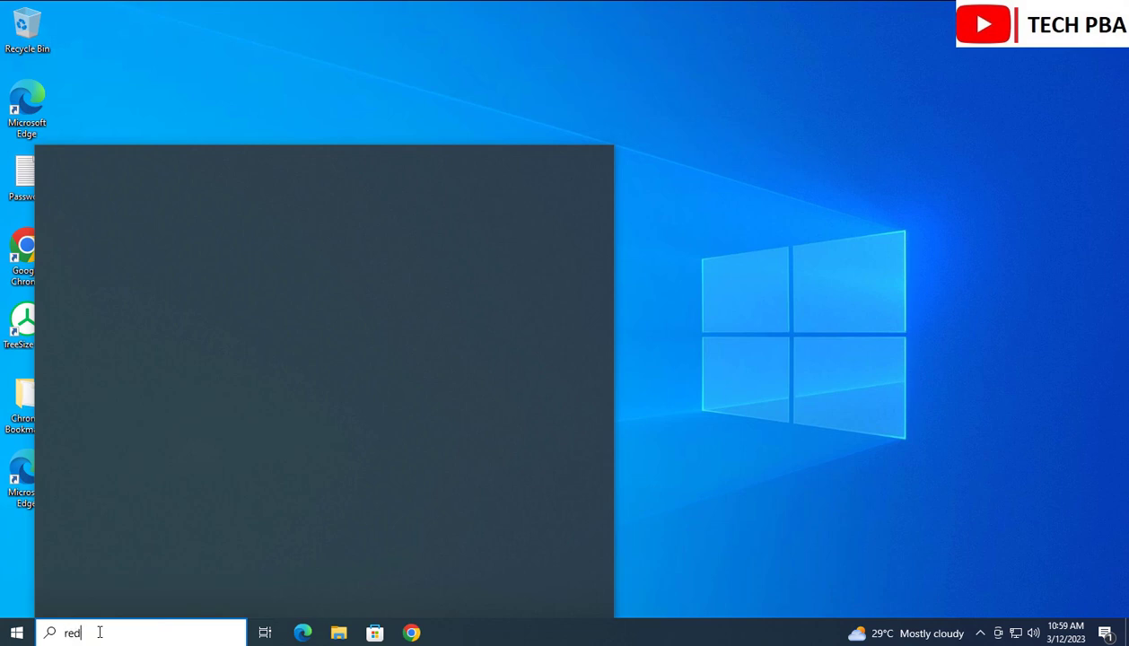
{"action": "key", "text": "BackSpace"}
{"action": "type", "text": "gedit"}
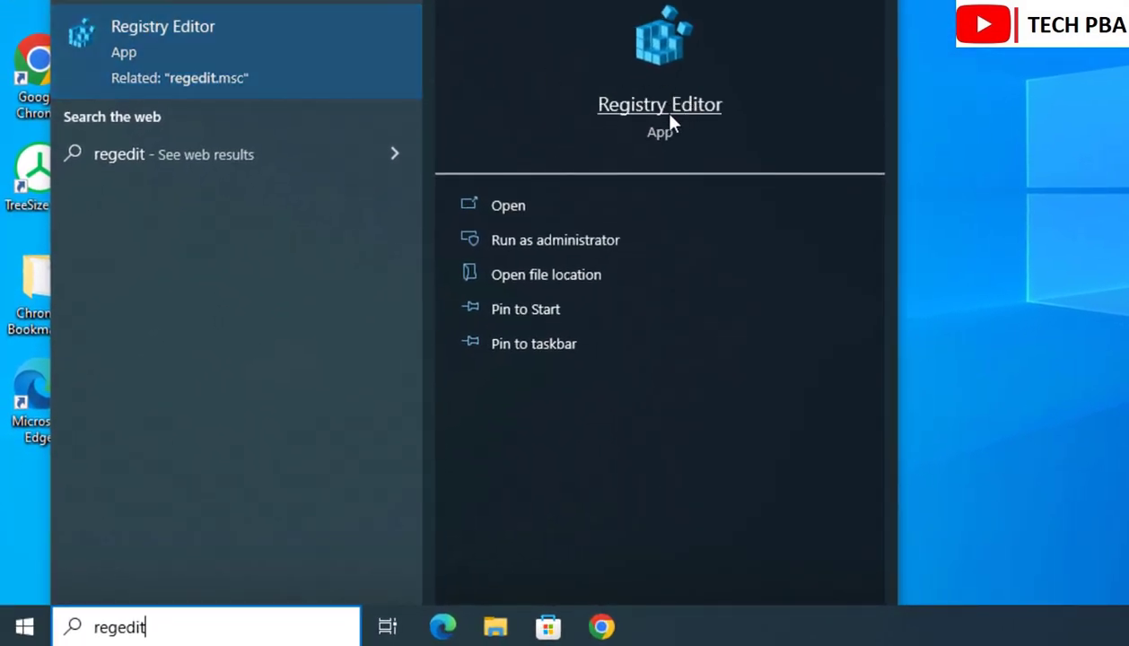
{"action": "left_click", "coordinate": [672, 120]}
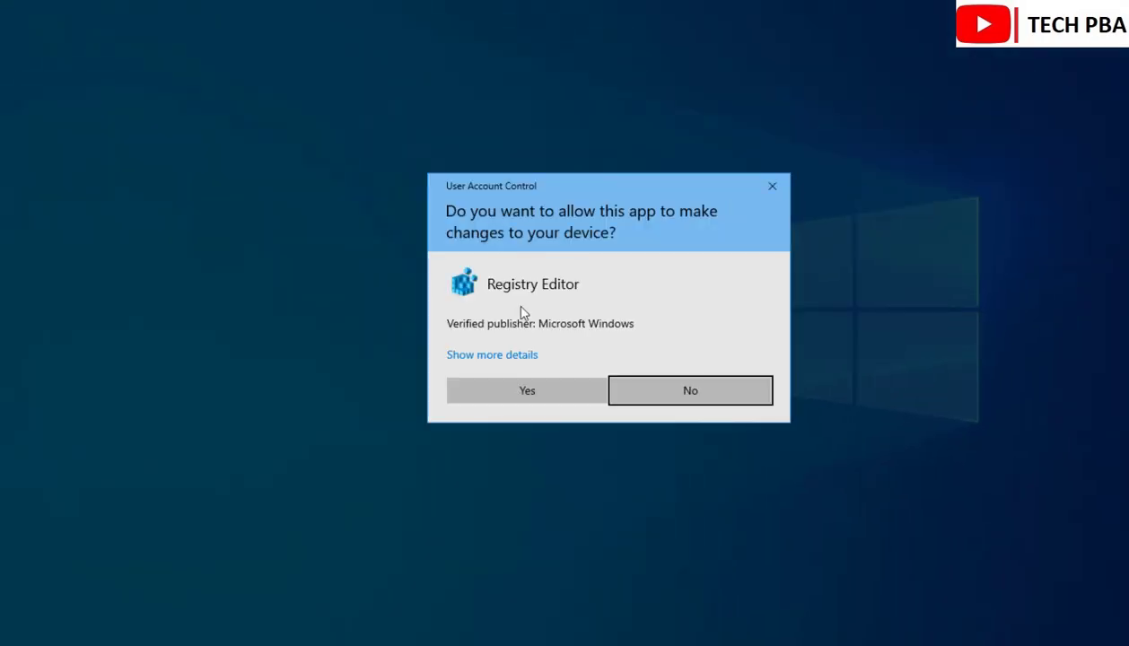
{"action": "left_click", "coordinate": [531, 396]}
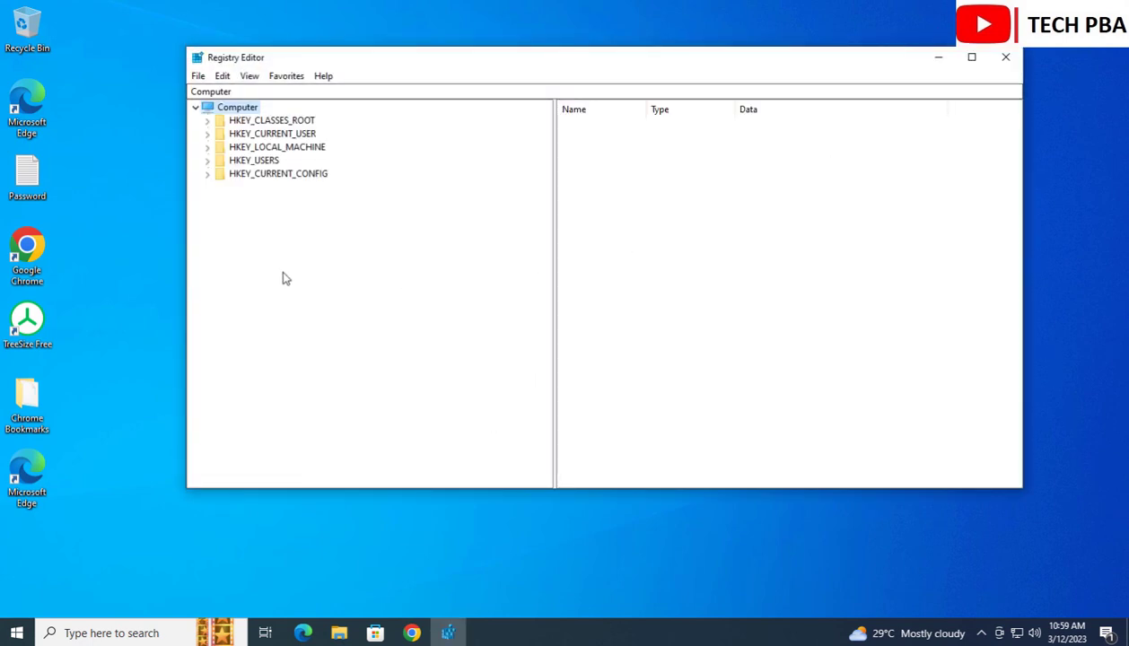
- Browse the registry to the Windows key under HKEY_LOCAL_MACHINE\SOFTWARE\Policies\Microsoft
{"action": "left_click", "coordinate": [207, 148]}
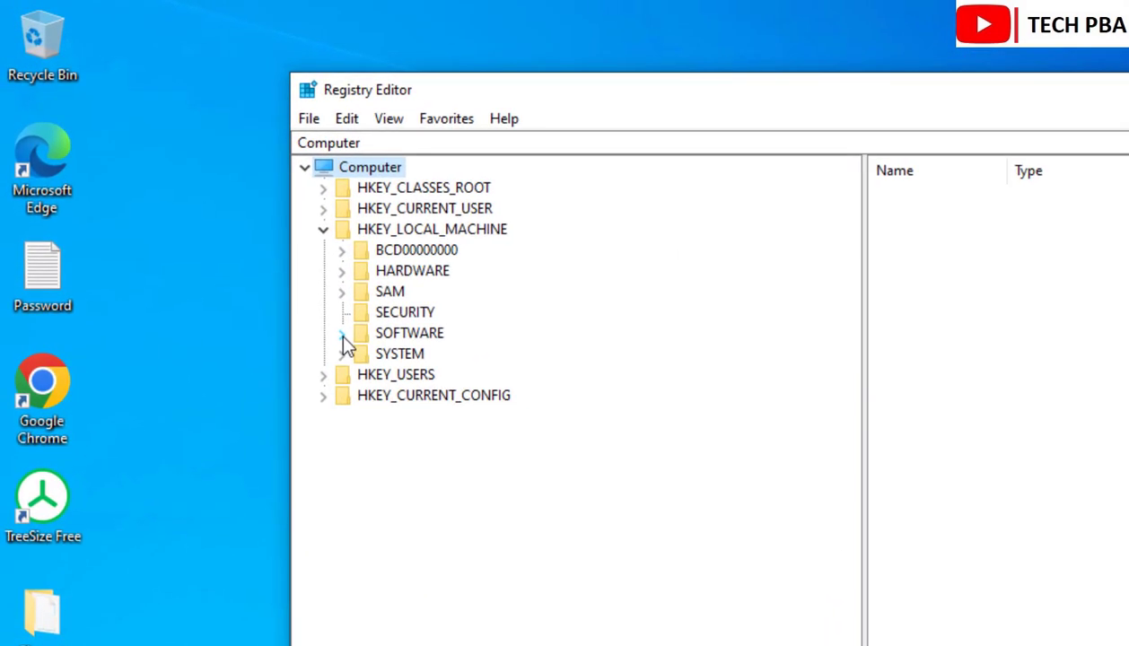
{"action": "left_click", "coordinate": [342, 334]}
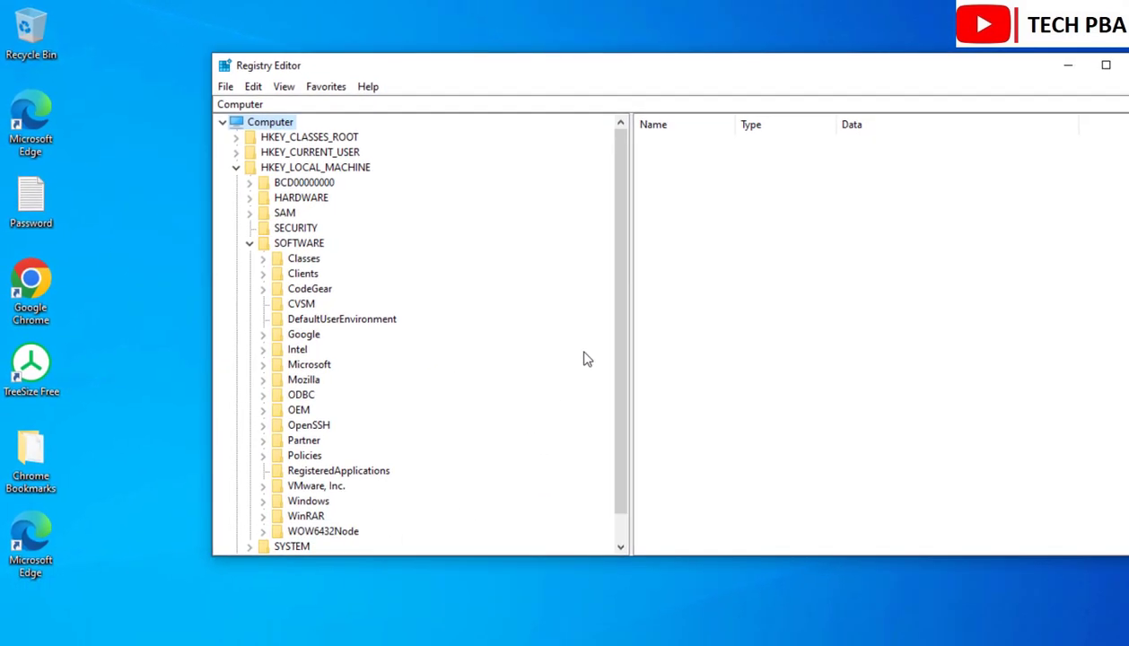
{"action": "left_click_drag", "start_coordinate": [623, 320], "coordinate": [625, 338]}
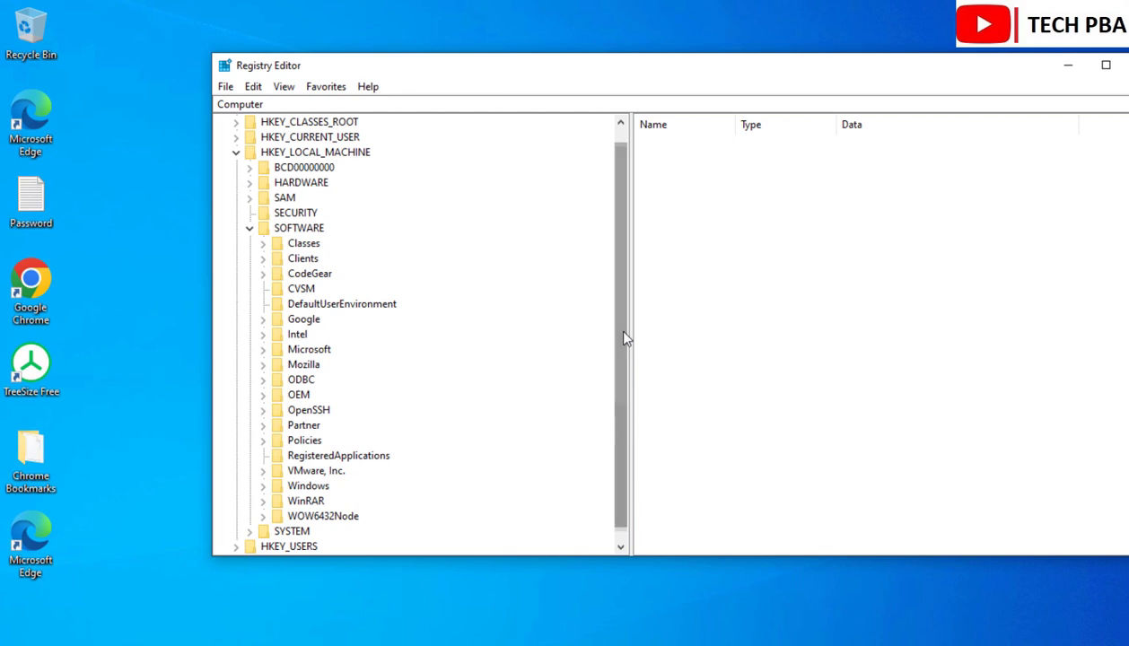
{"action": "left_click", "coordinate": [263, 440]}
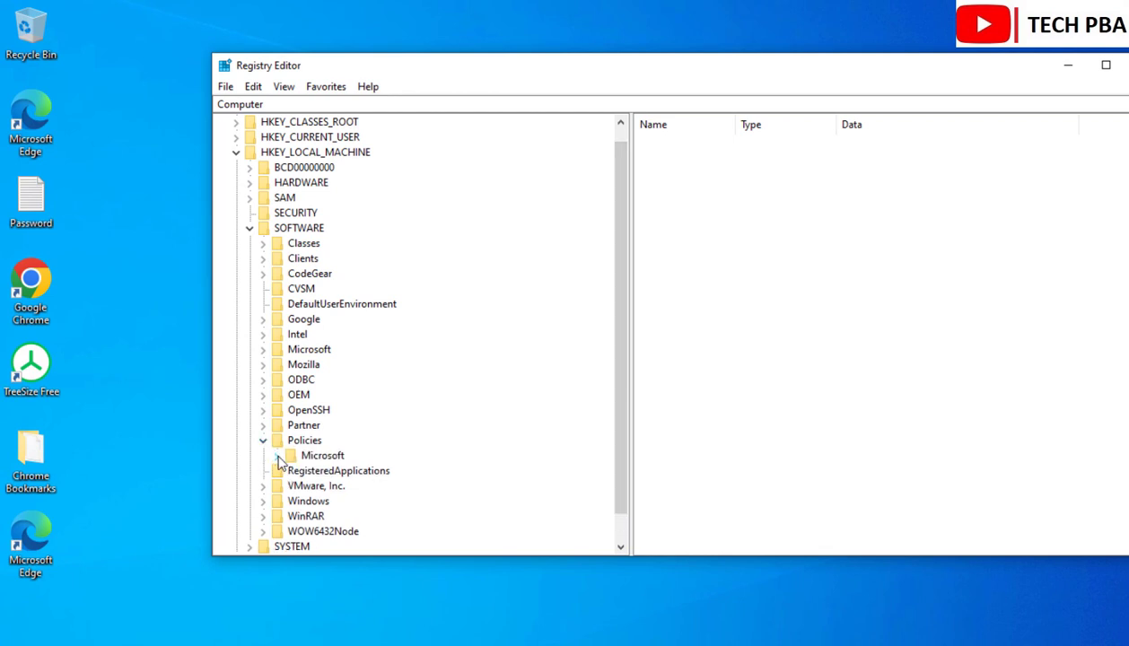
{"action": "left_click", "coordinate": [276, 456]}
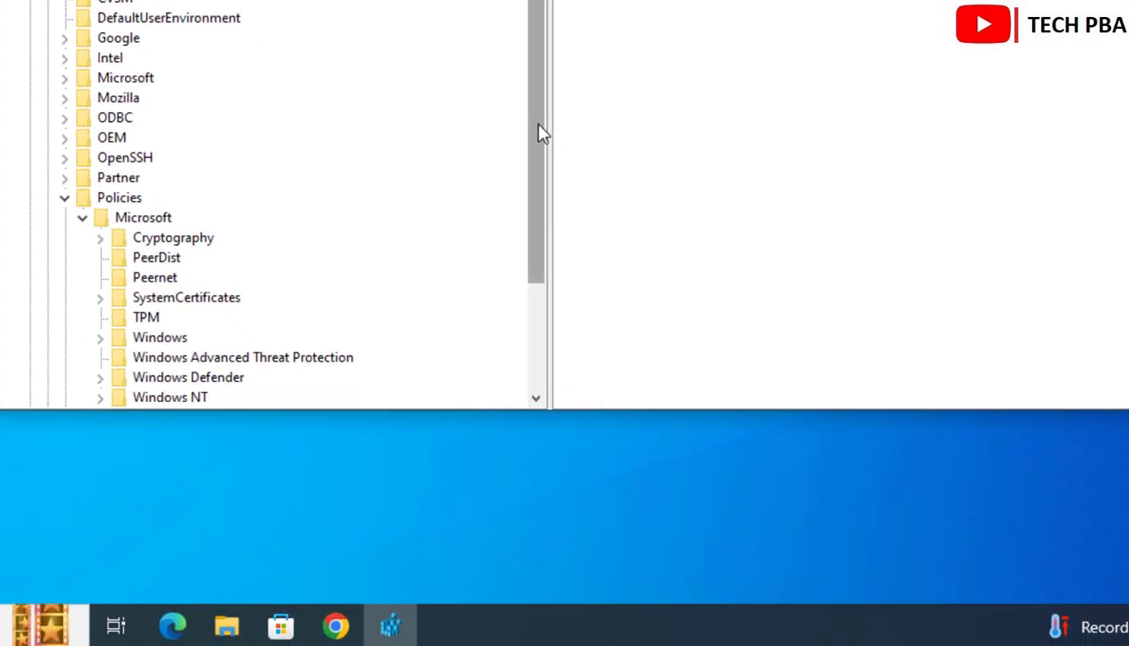
{"action": "left_click_drag", "start_coordinate": [542, 133], "coordinate": [543, 253]}
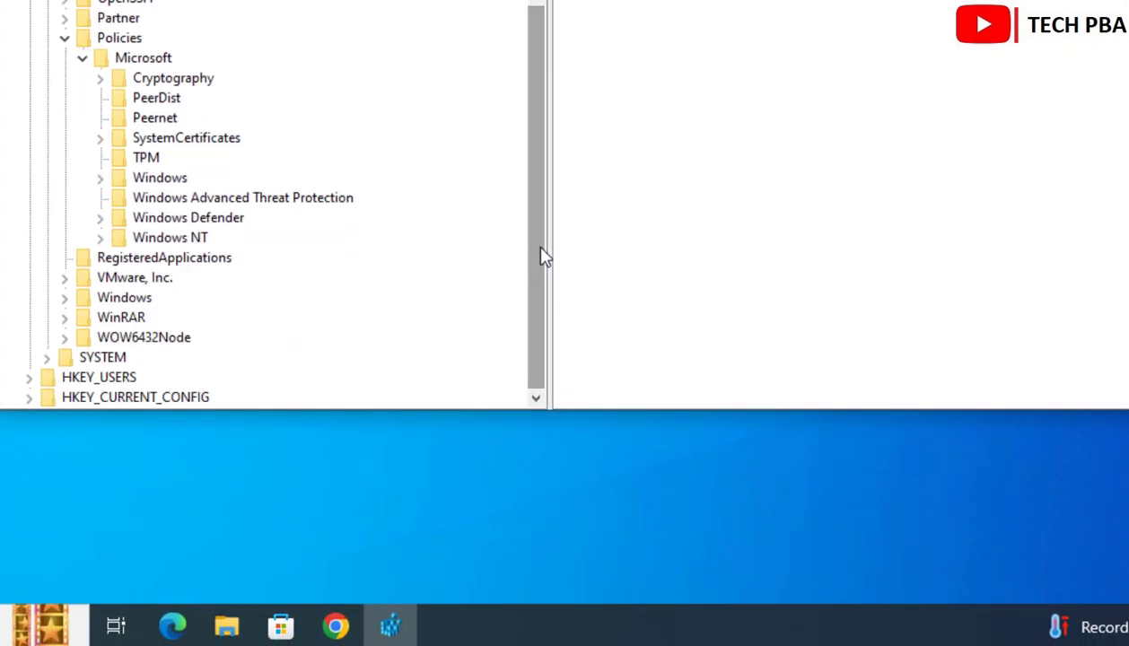
{"action": "left_click", "coordinate": [100, 180]}
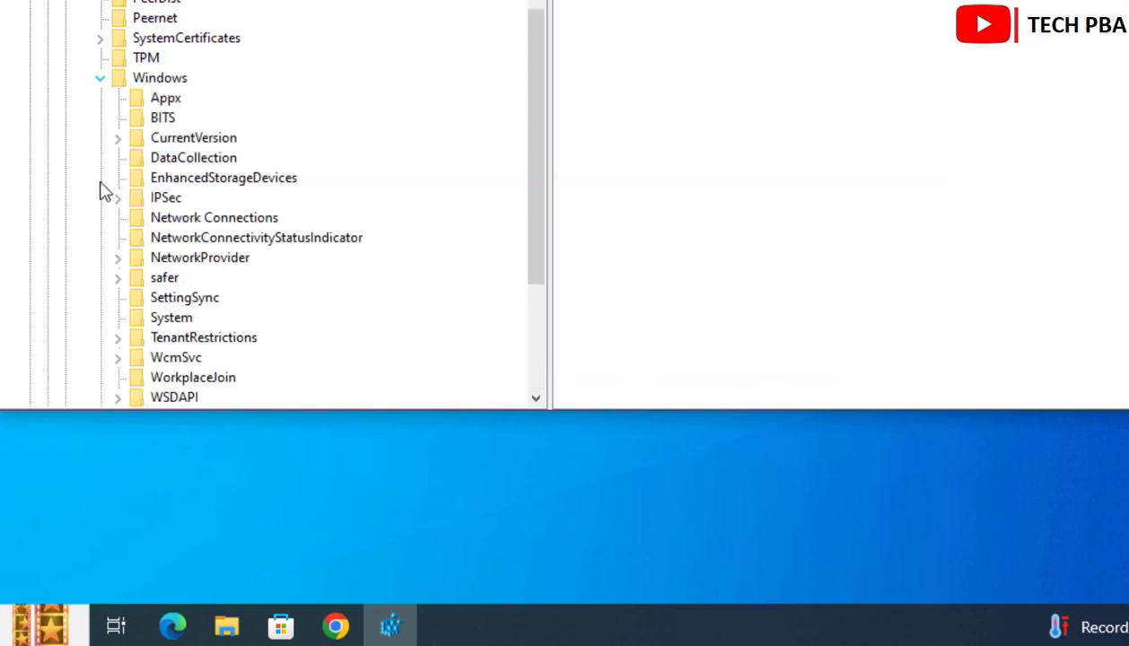
{"action": "left_click", "coordinate": [101, 79]}
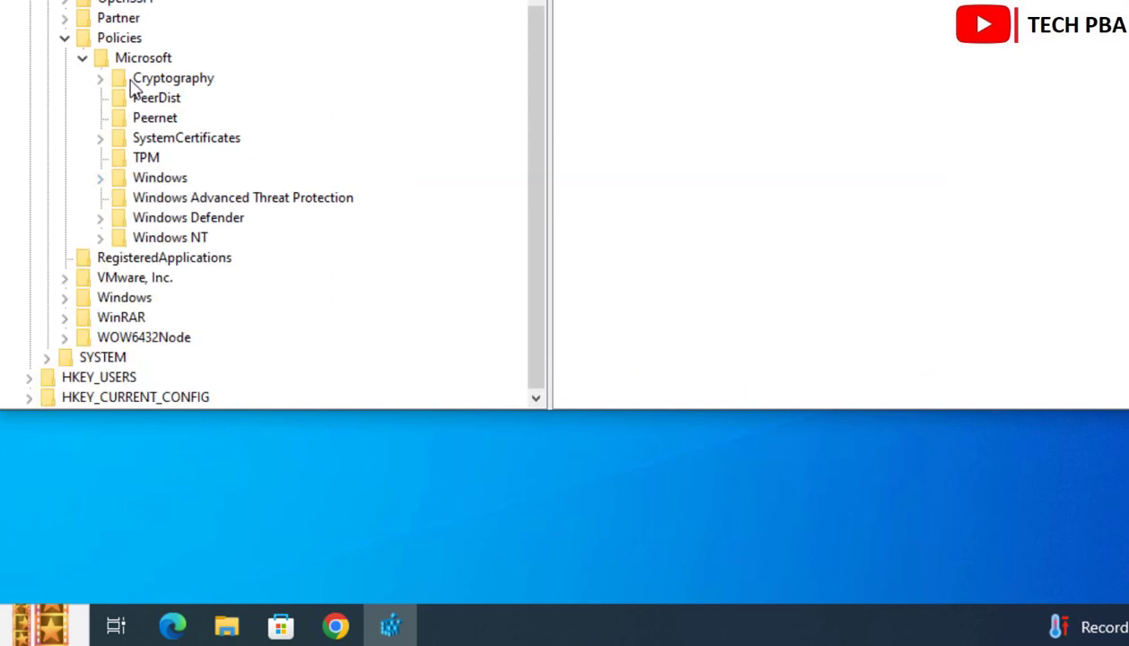
- Create a new key named WindowsUpdate inside the Windows key under Policies\Microsoft
{"action": "right_click", "coordinate": [165, 184]}
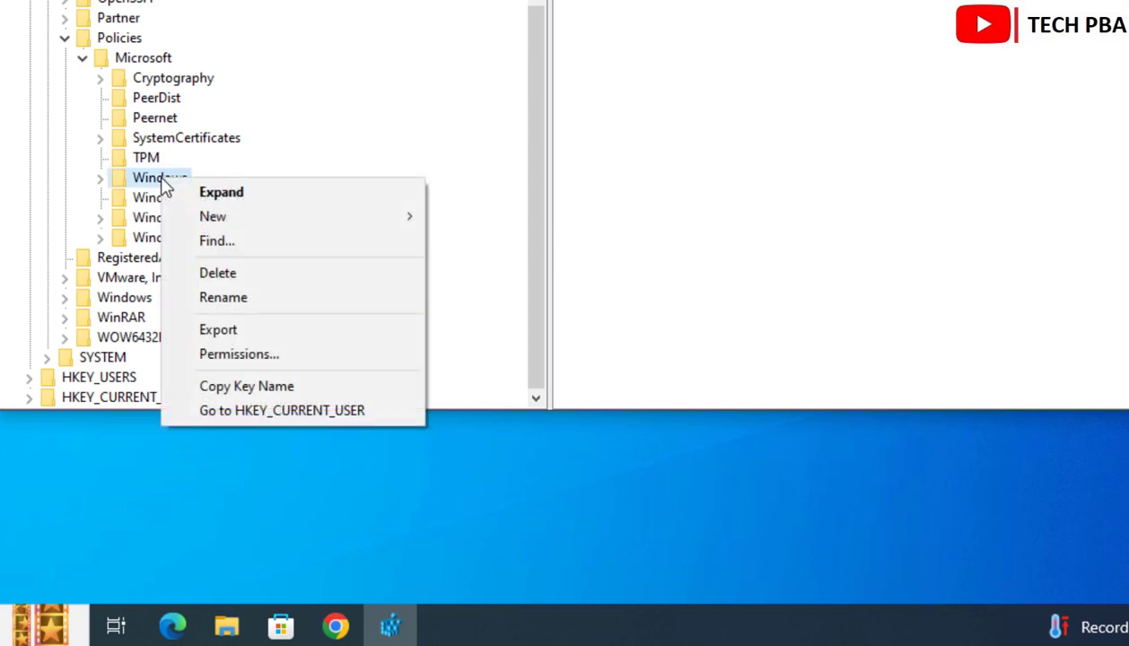
{"action": "mouse_move", "coordinate": [330, 229]}
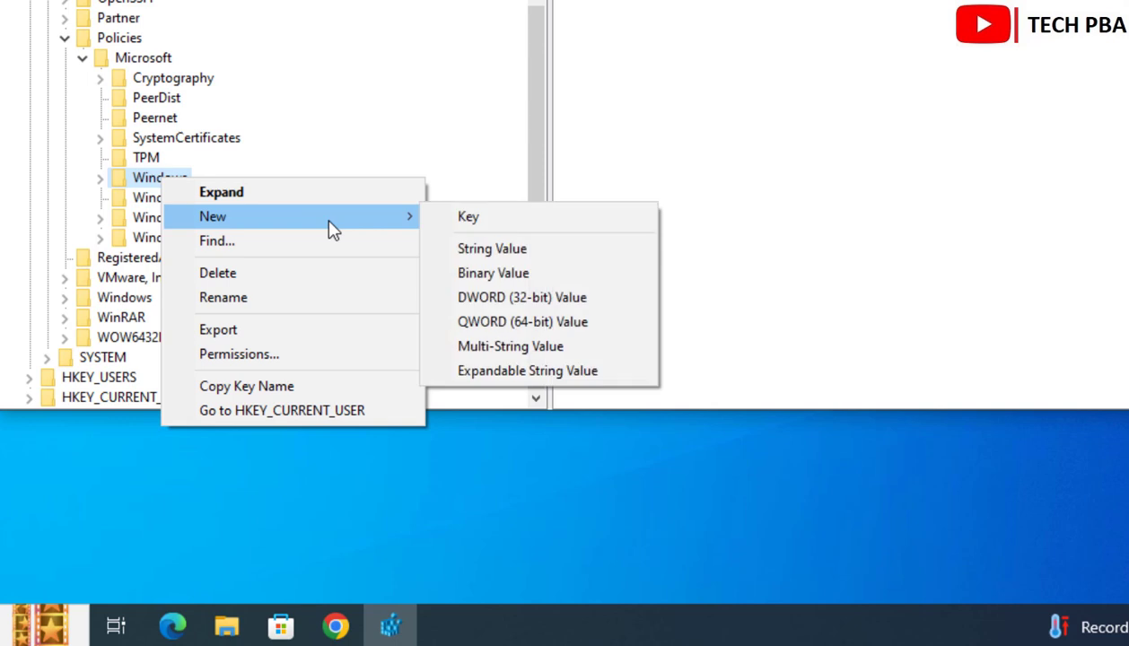
{"action": "left_click", "coordinate": [491, 220]}
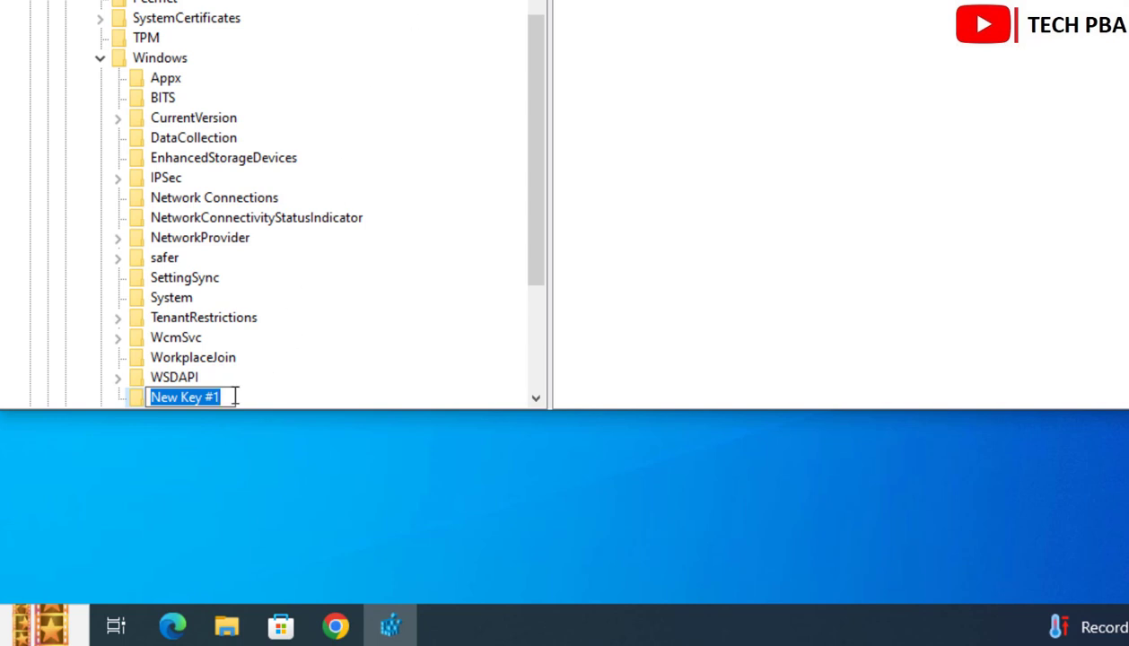
{"action": "type", "text": "Windows"}
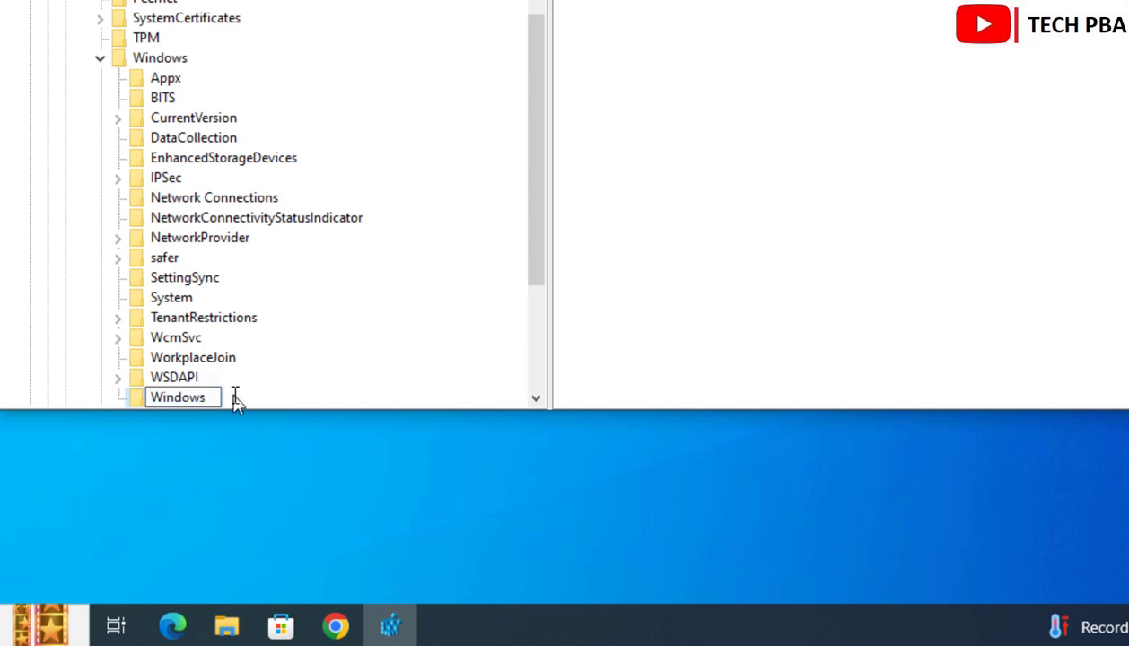
{"action": "type", "text": "Update"}
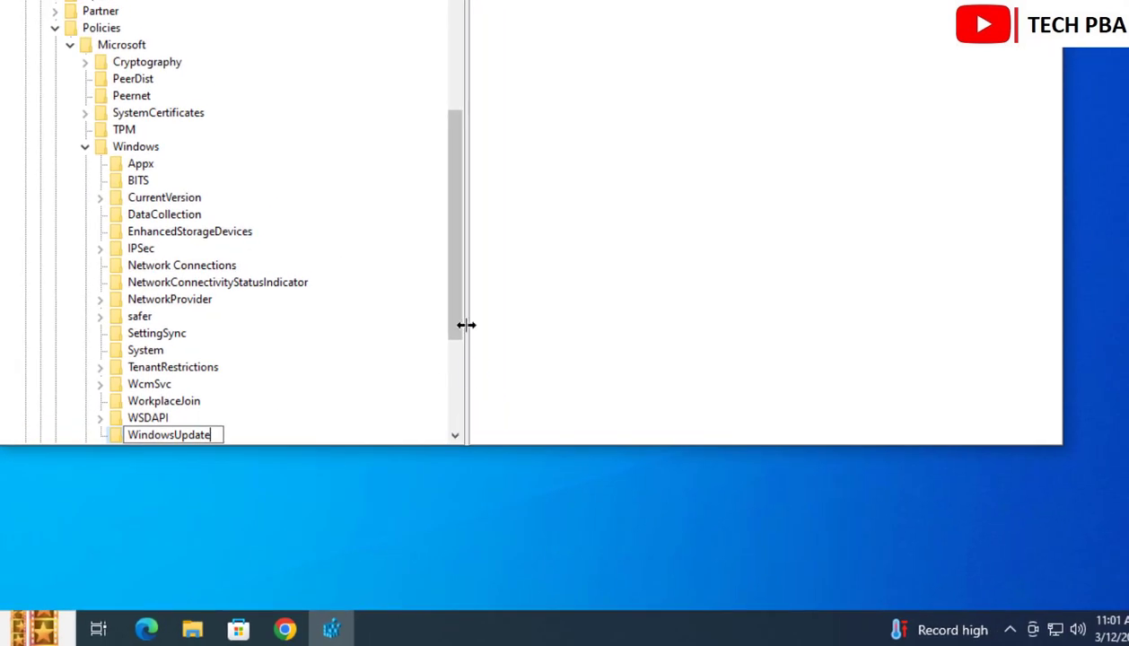
{"action": "key", "text": "Return"}
{"action": "left_click_drag", "start_coordinate": [452, 303], "coordinate": [461, 325]}
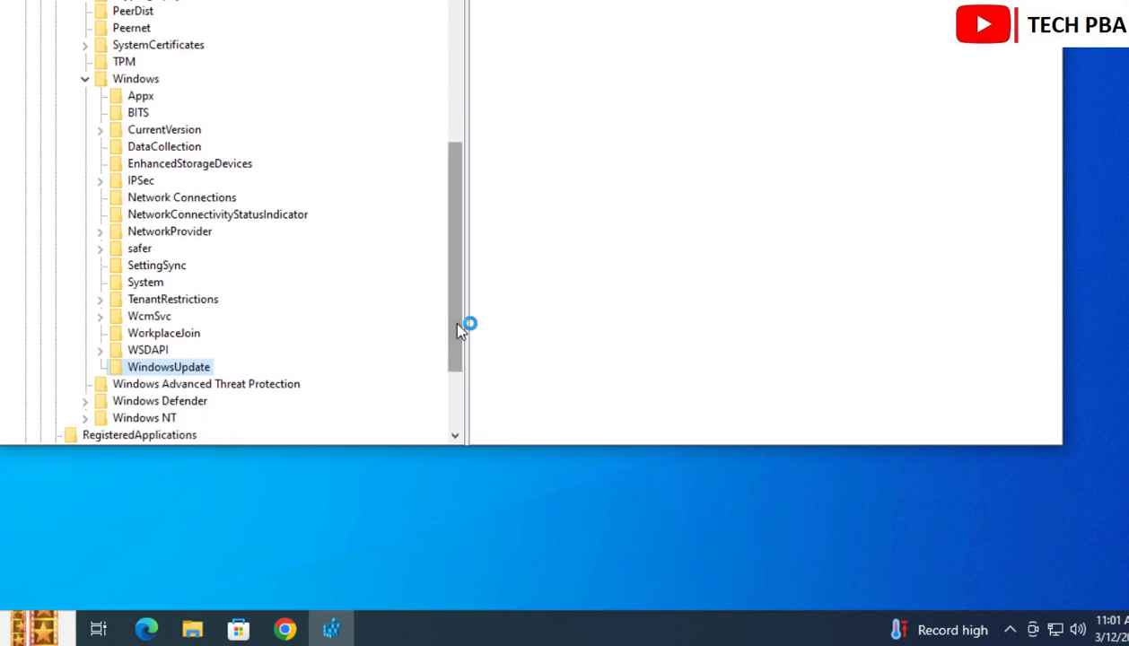
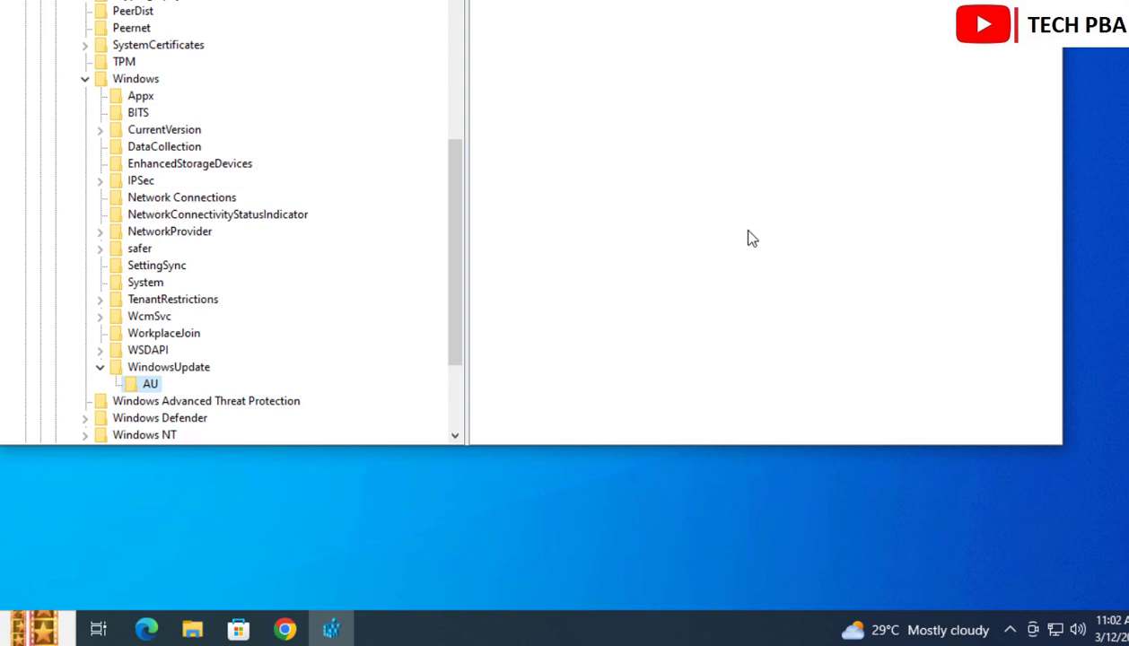
- Create a DWORD (32-bit) value named NoAutoUpdate in the AU key under WindowsUpdate
{"action": "right_click", "coordinate": [144, 387]}
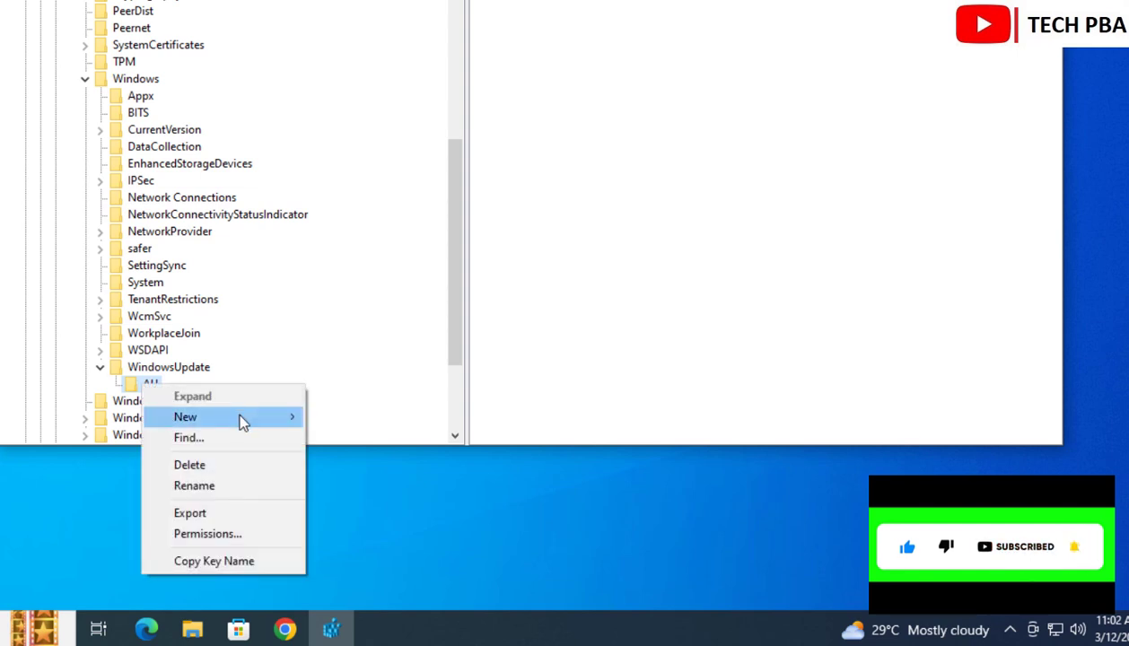
{"action": "mouse_move", "coordinate": [240, 422]}
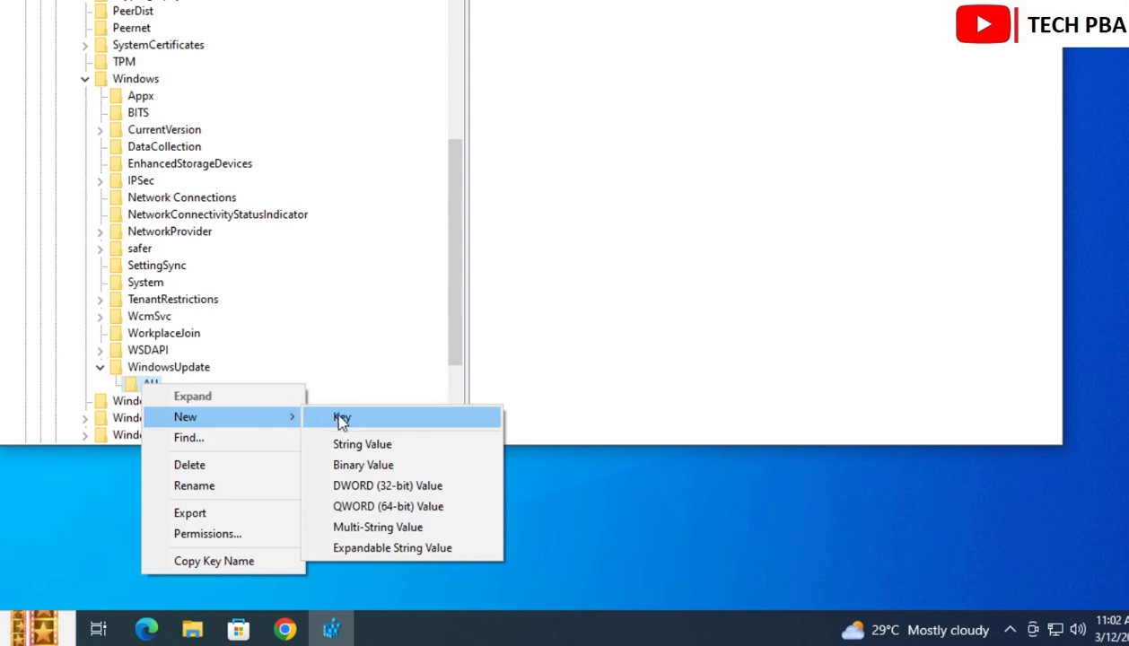
{"action": "left_click", "coordinate": [364, 489]}
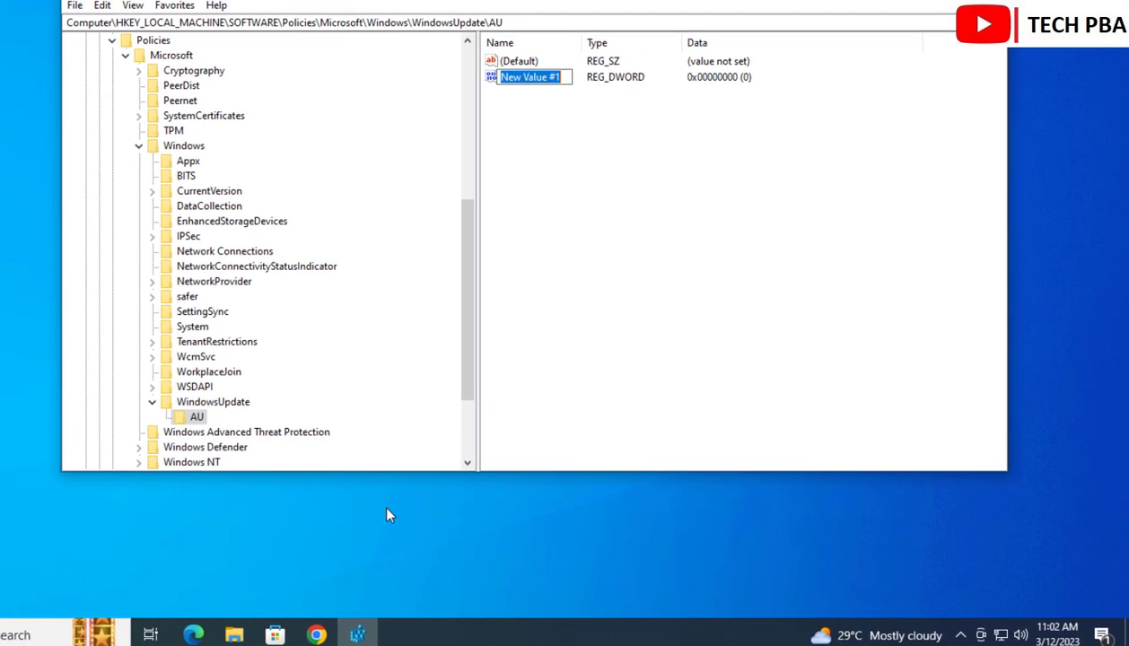
{"action": "type", "text": "NoA"}
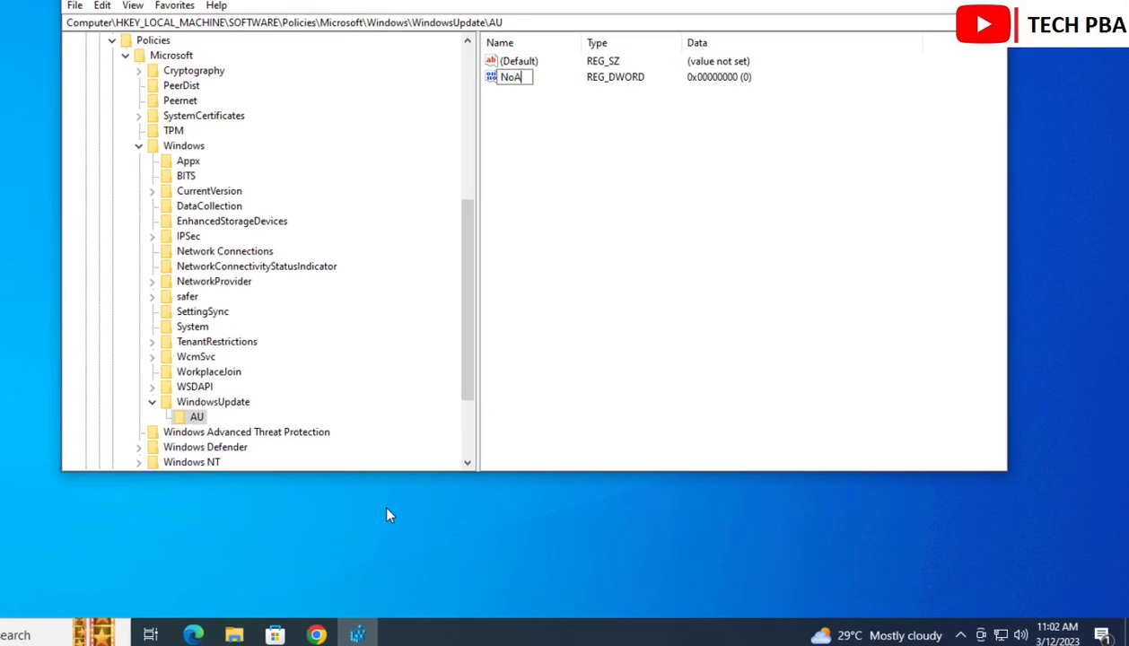
{"action": "type", "text": "utoUpdate"}
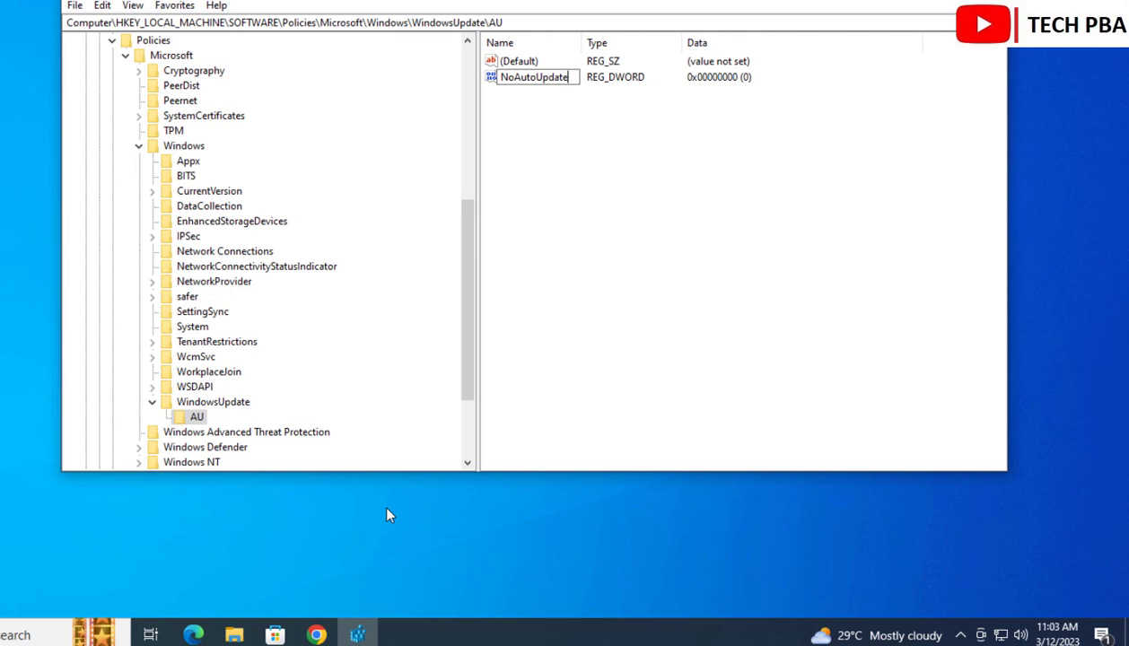
{"action": "key", "text": "Return"}
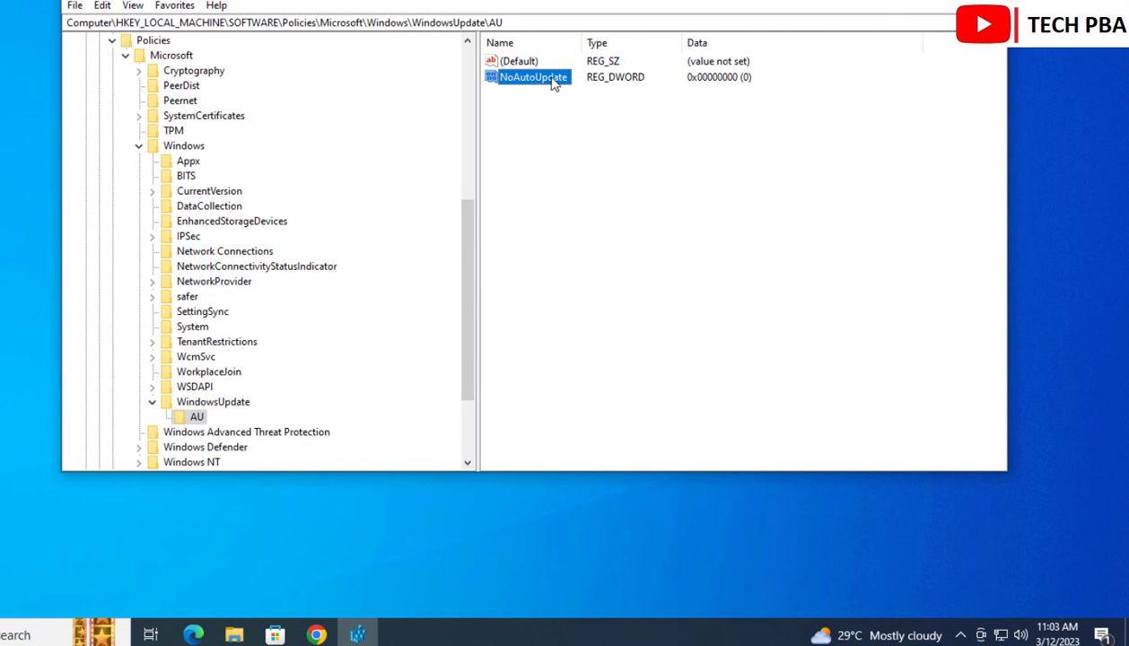
- Set the NoAutoUpdate value data to 1 with Hexadecimal base, and close the Registry Editor
{"action": "double_click", "coordinate": [549, 80]}
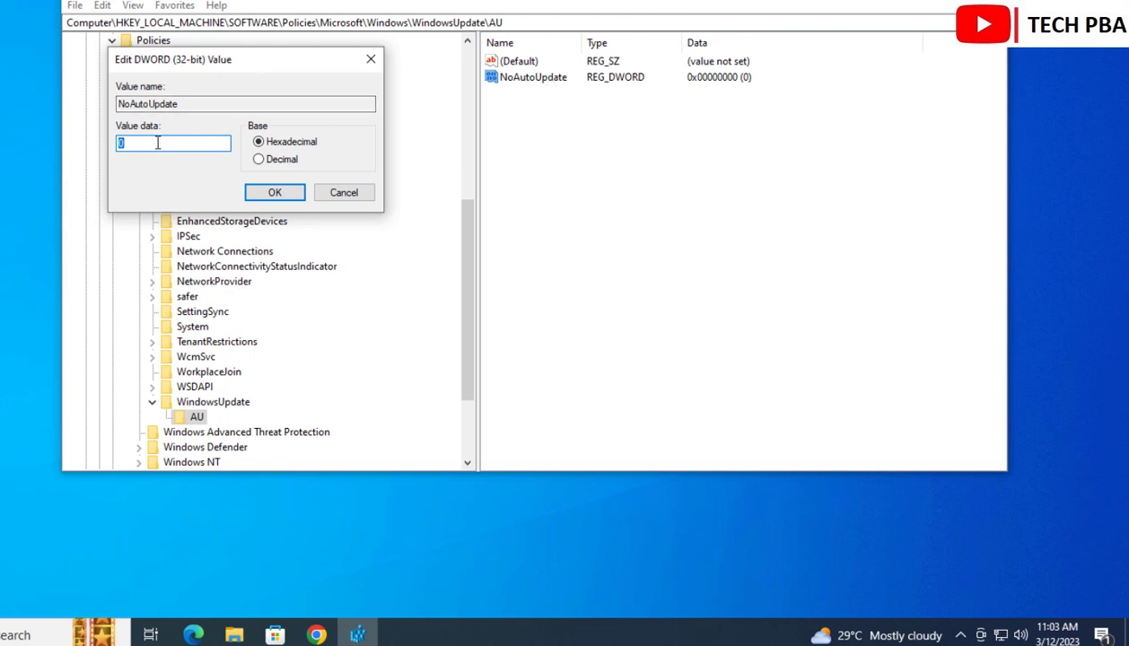
{"action": "type", "text": "1"}
{"action": "left_click", "coordinate": [259, 160]}
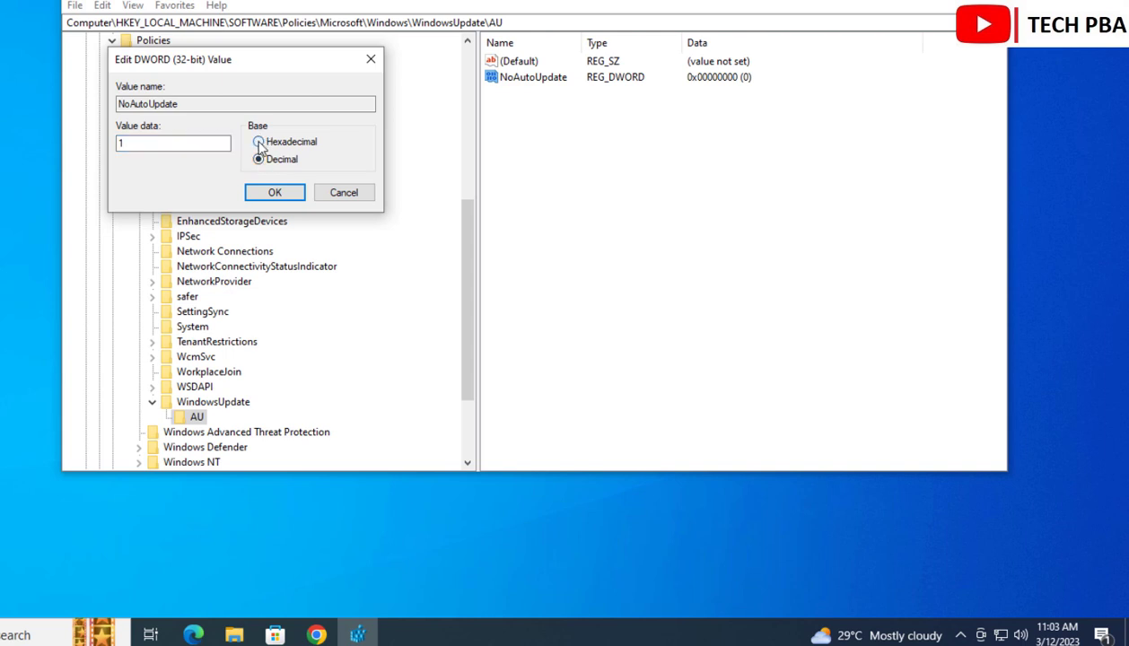
{"action": "left_click", "coordinate": [260, 142]}
{"action": "left_click", "coordinate": [155, 146]}
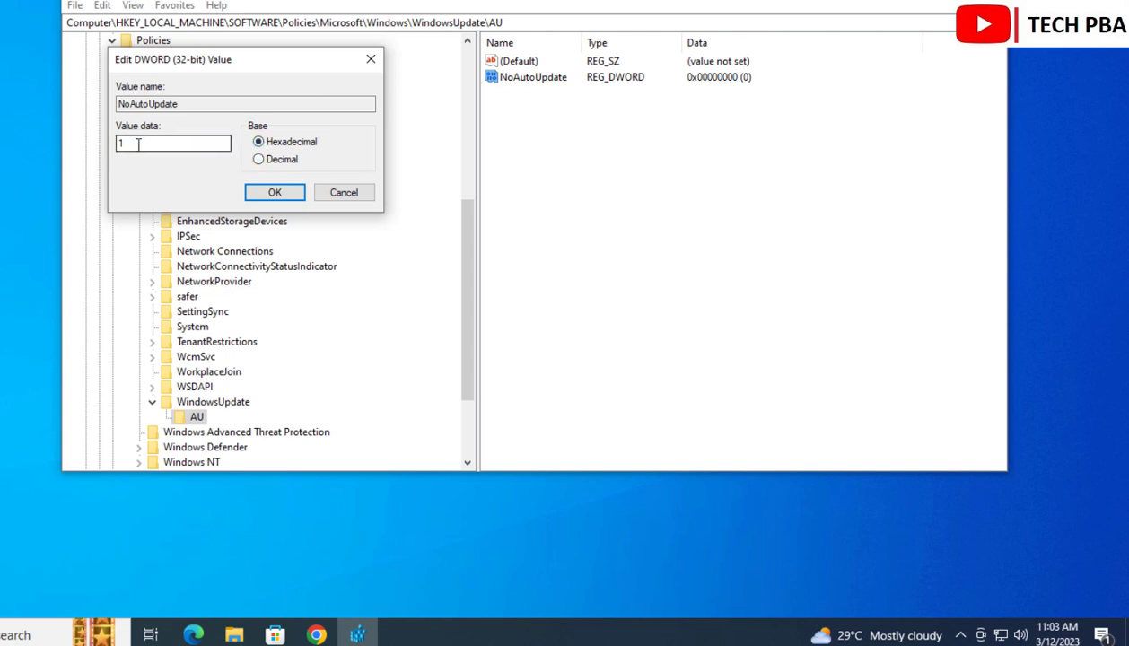
{"action": "left_click", "coordinate": [277, 194]}
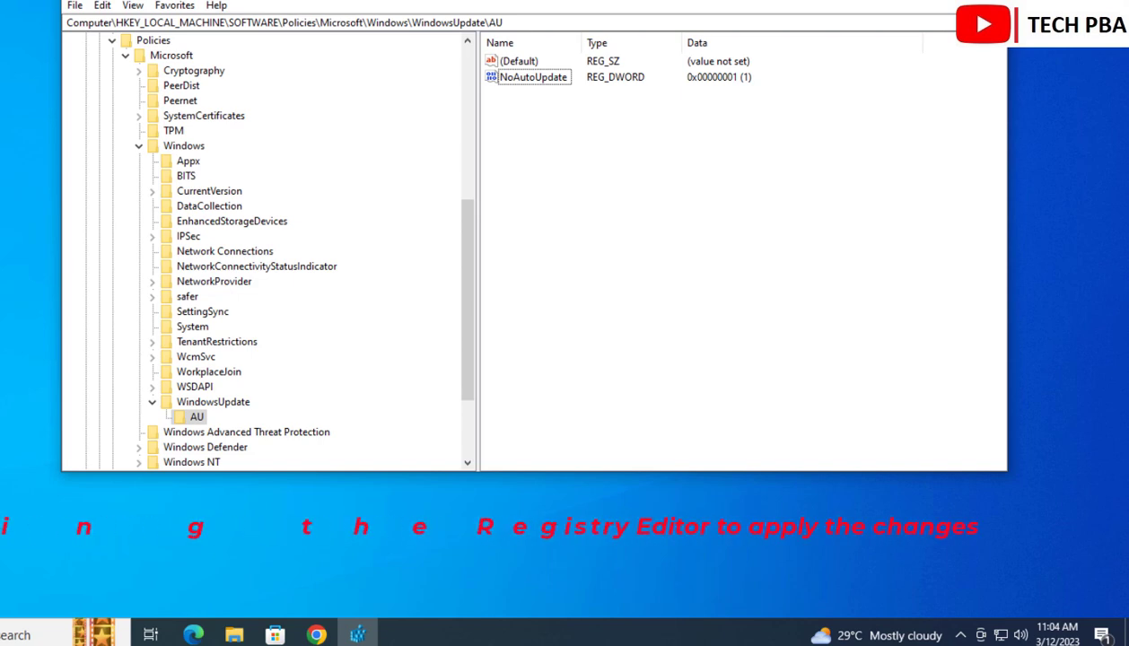
{"action": "key", "text": "alt+F4"}
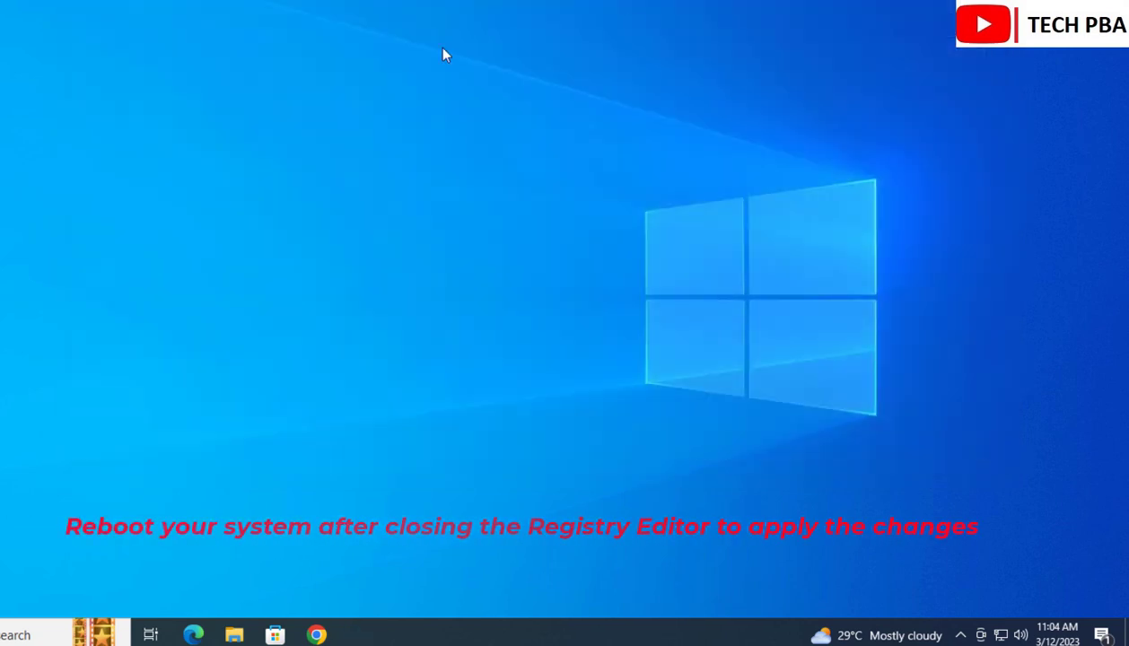
{"action": "right_click", "coordinate": [186, 122]}
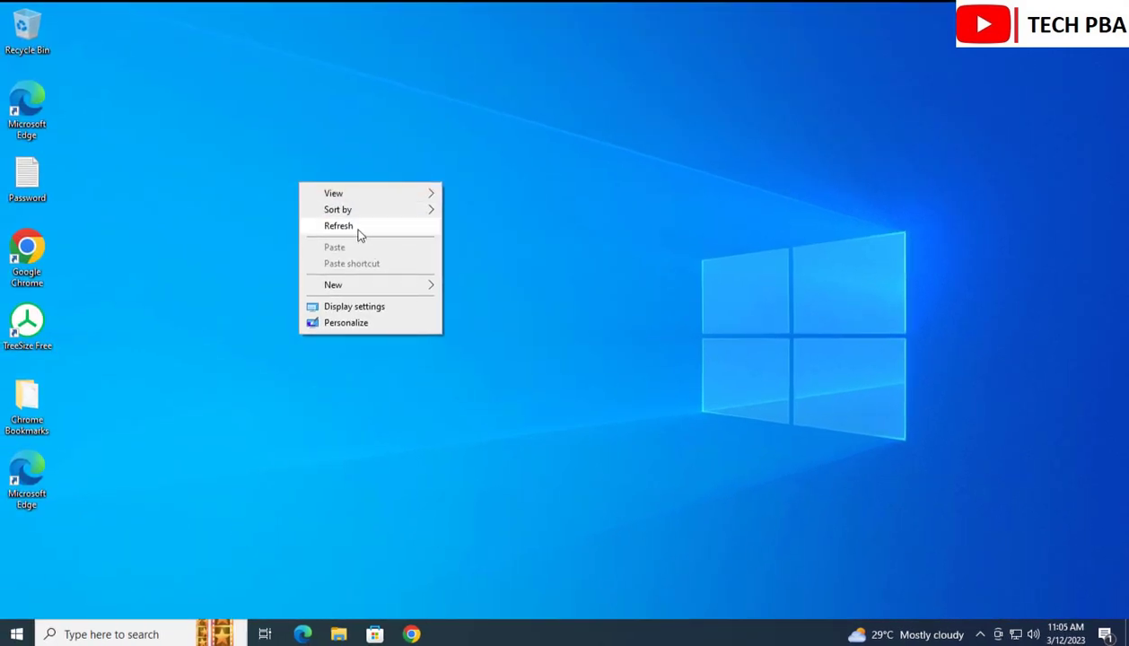
{"action": "left_click", "coordinate": [358, 235]}
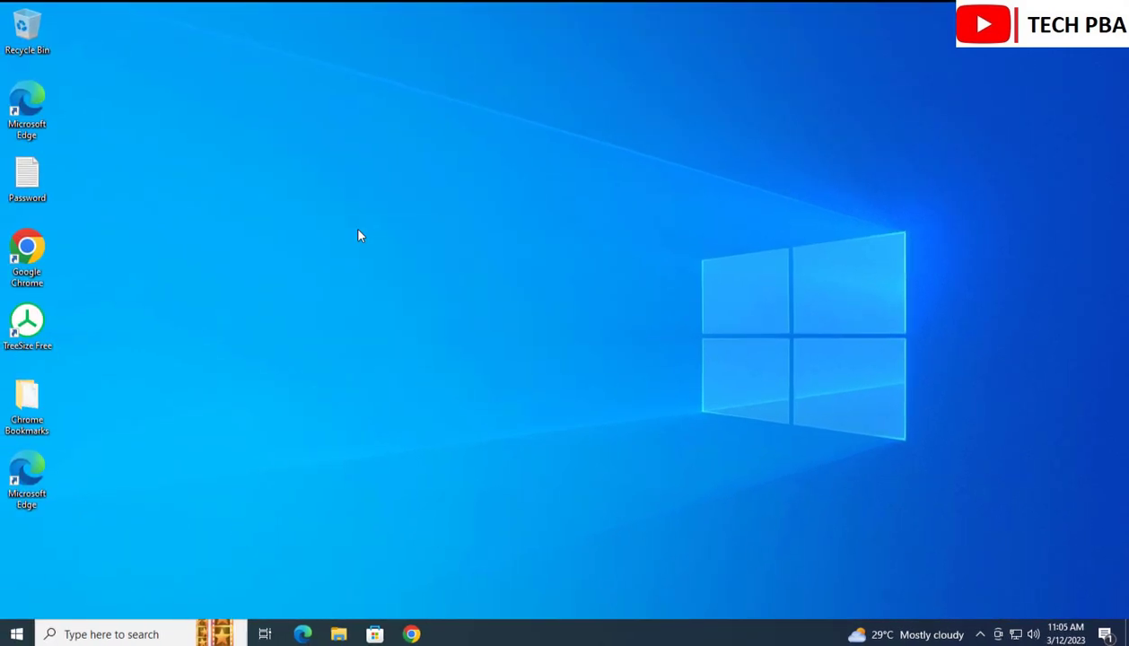
{"action": "right_click", "coordinate": [269, 207]}
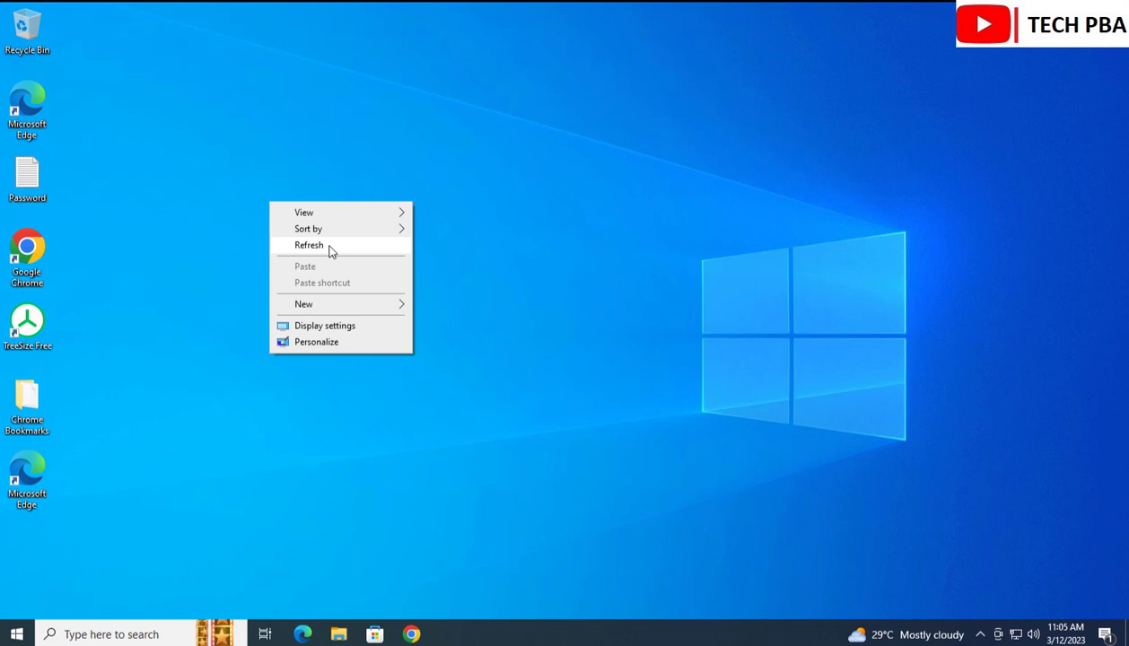
{"action": "left_click", "coordinate": [330, 252]}
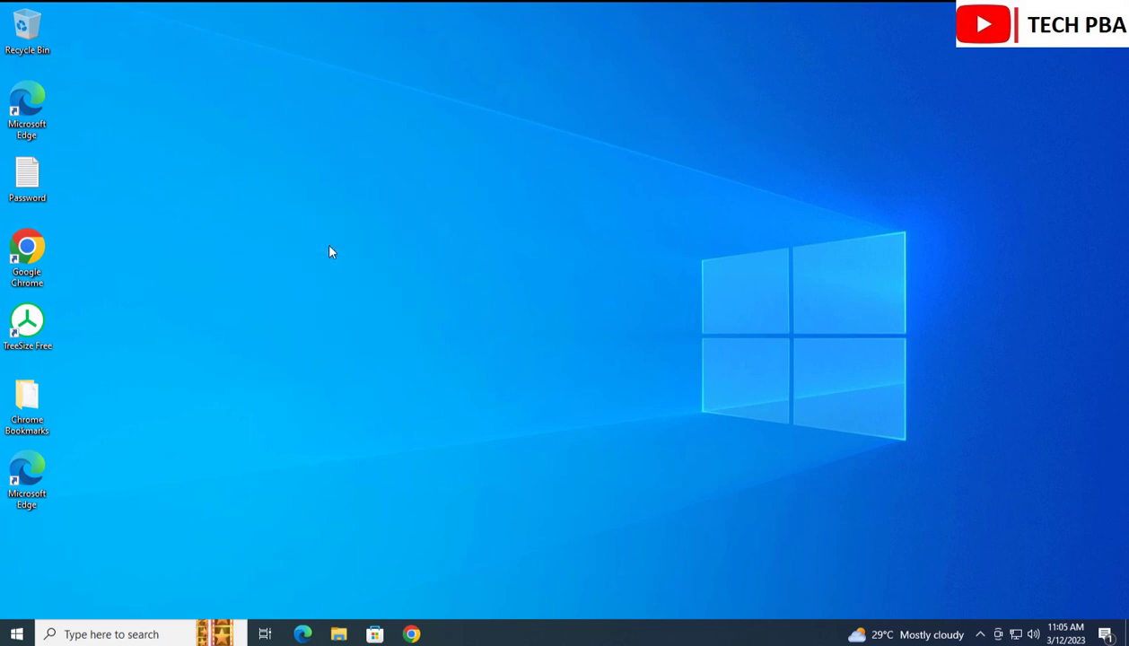